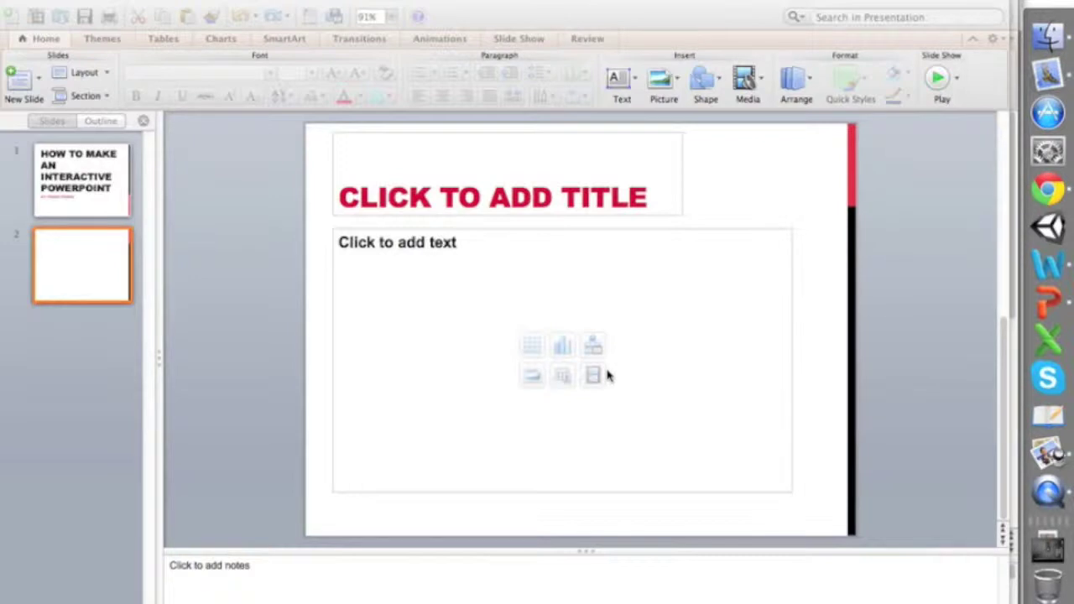
Give the empty second slide the title "MENU".
click(67, 177)
click(70, 179)
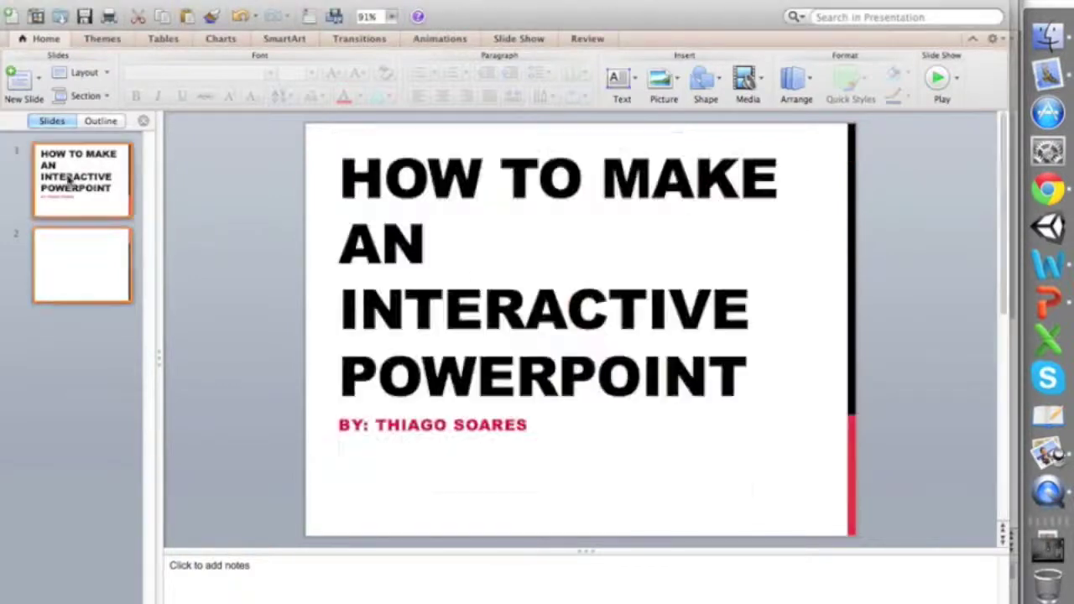
click(89, 237)
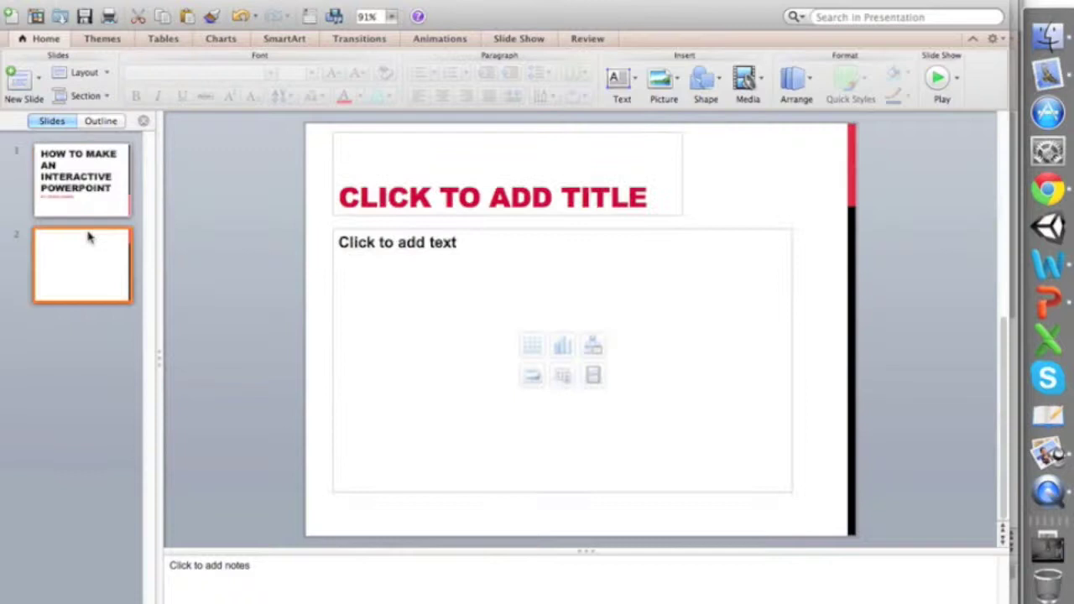
click(544, 196)
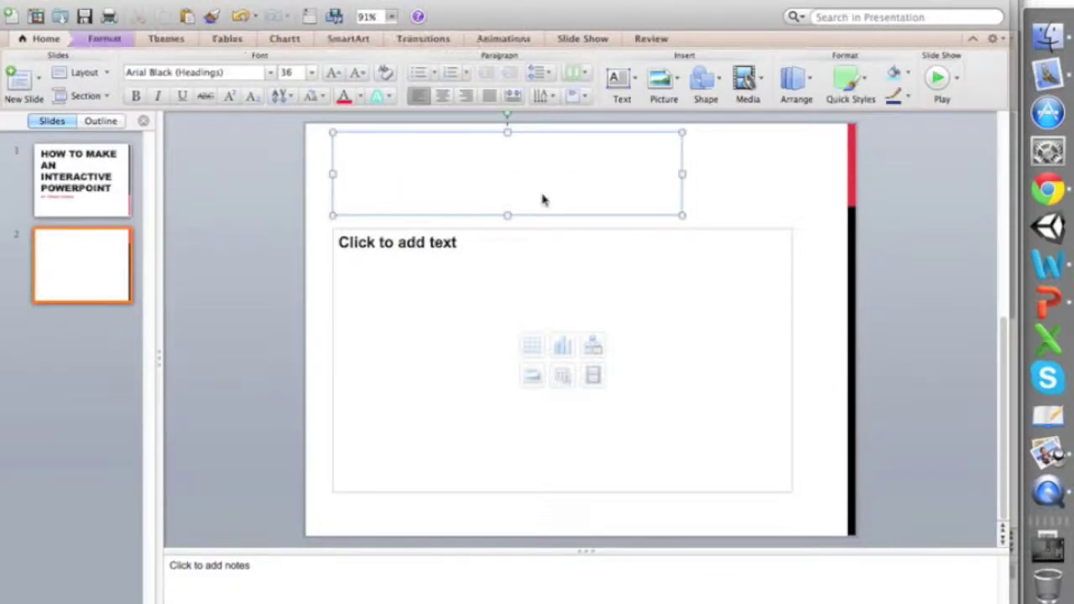
text(MENU)
Fill the MENU slide's body with the entries Why, How, Where and Facts, separated by blank lines.
click(398, 239)
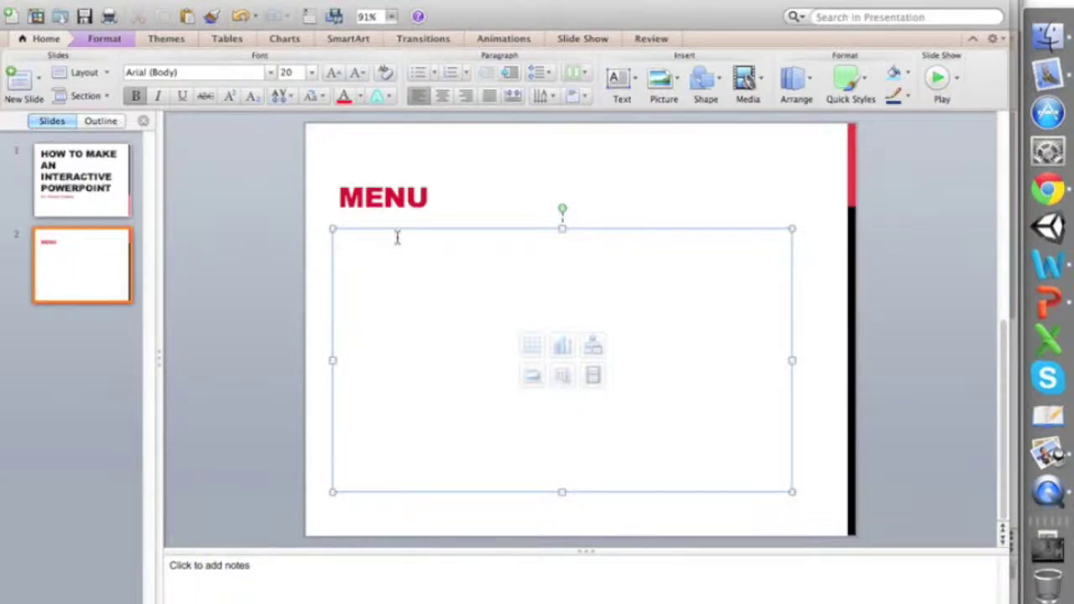
text(Wh)
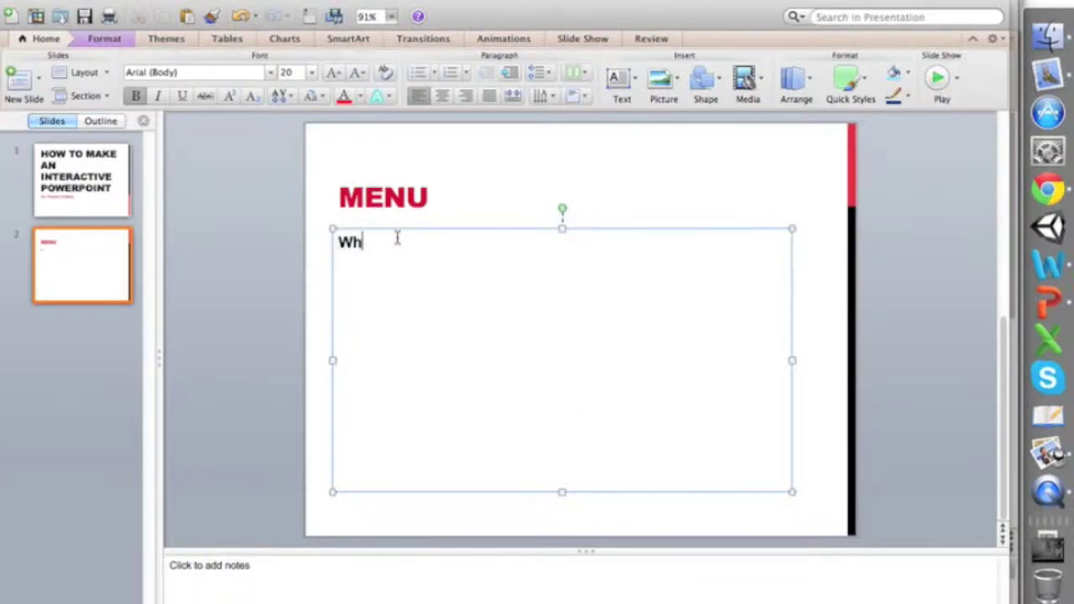
text(y  How  )
text(Where)
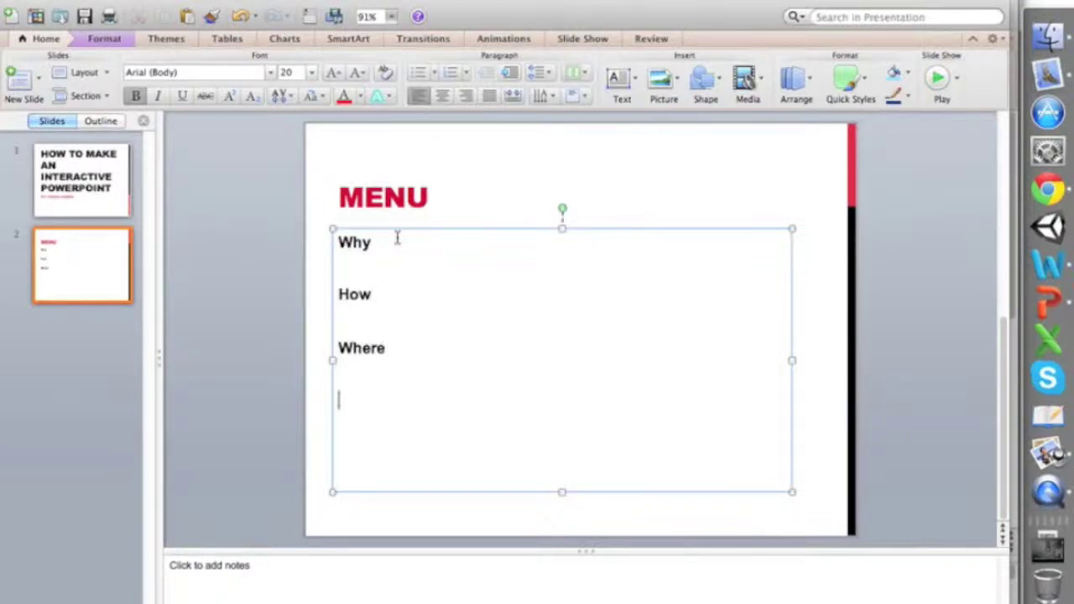
key(Return)
text(Facts)
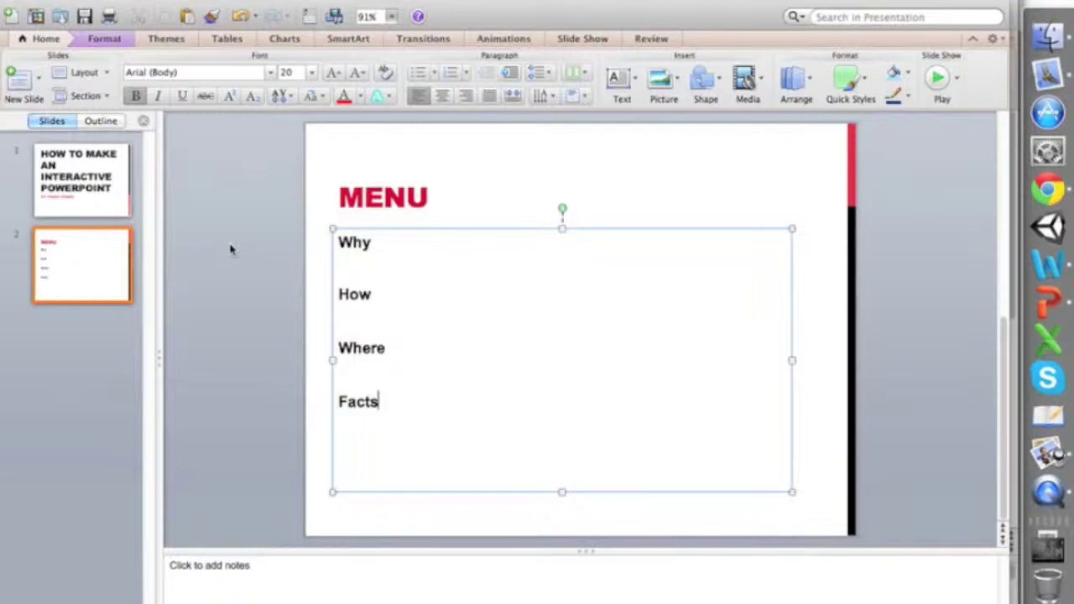
Add five new title-and-content slides after the MENU slide.
key(super+shift+n)
key(super+shift+n)
key(super+shift+n)
key(super+shift+n)
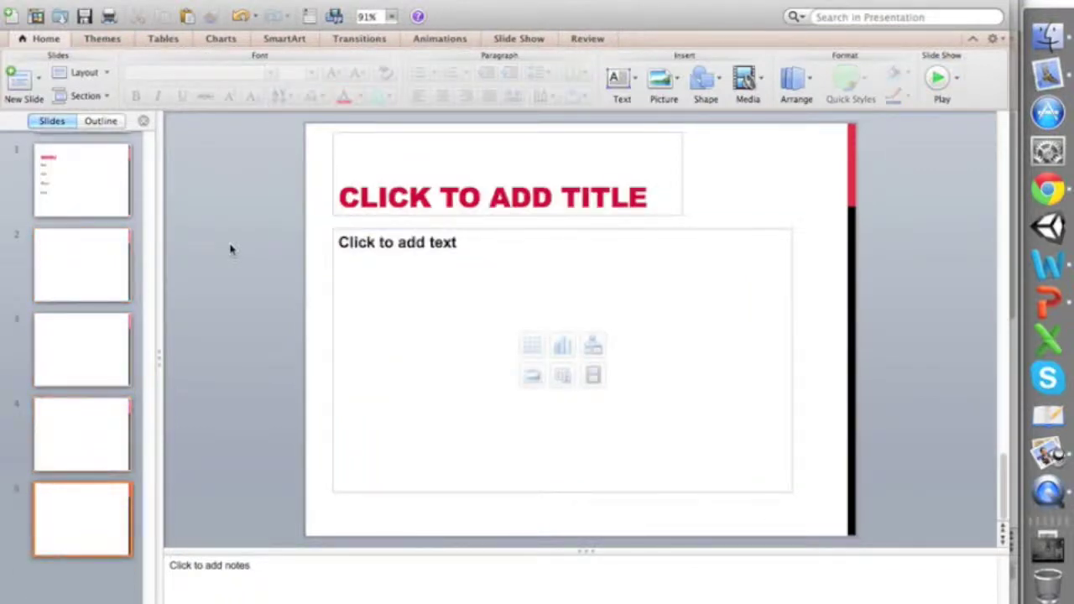
key(super+shift+n)
Title the third slide "WHY" and the fourth slide "HOW".
scroll(131, 243, up, 4)
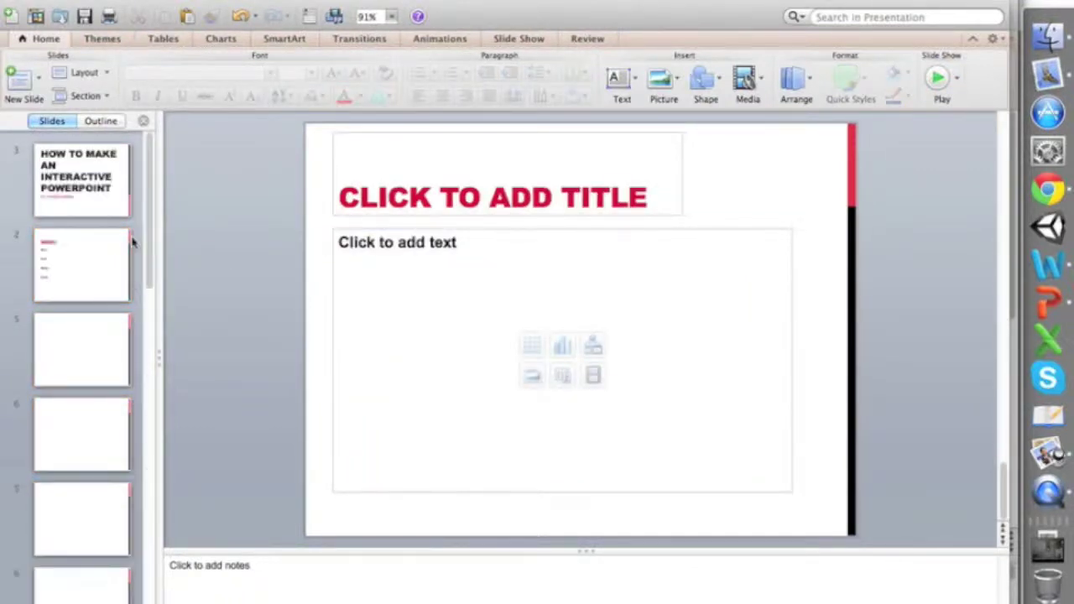
click(92, 337)
click(461, 193)
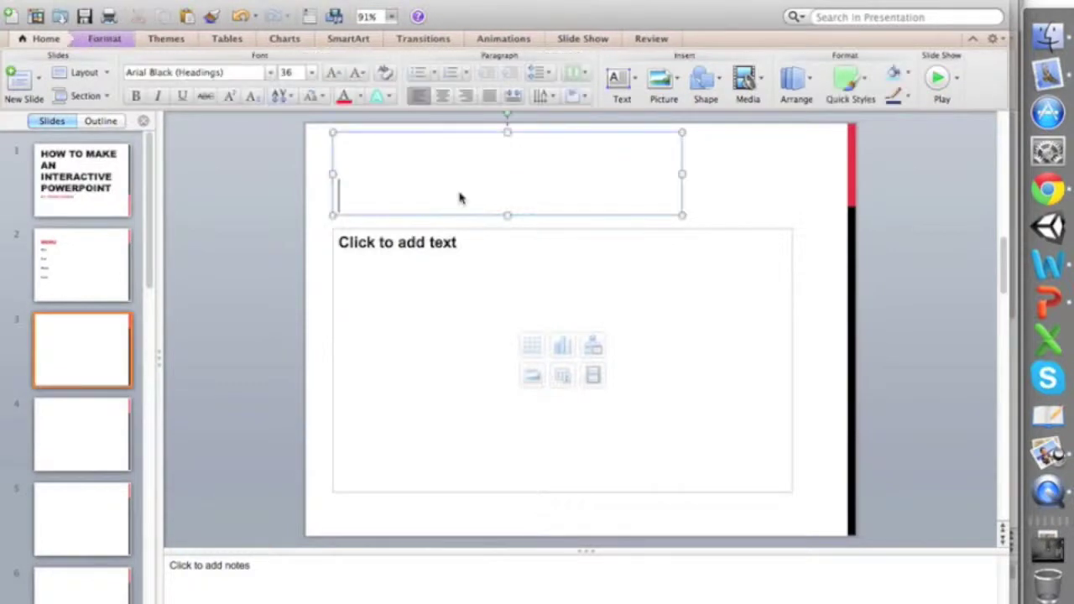
text(WHY)
click(112, 260)
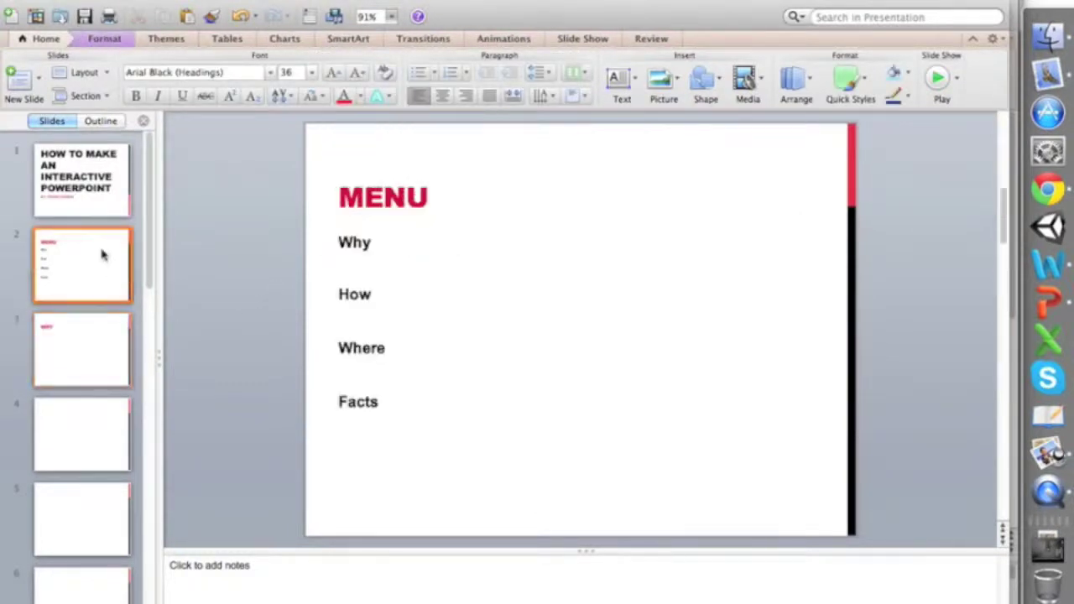
click(74, 444)
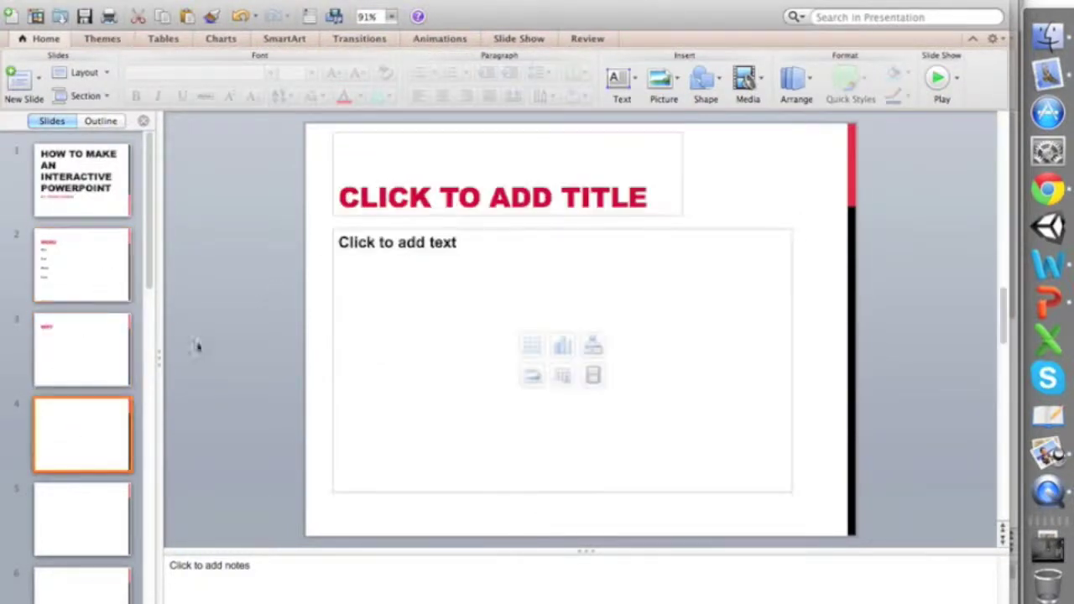
click(480, 203)
text(HOW)
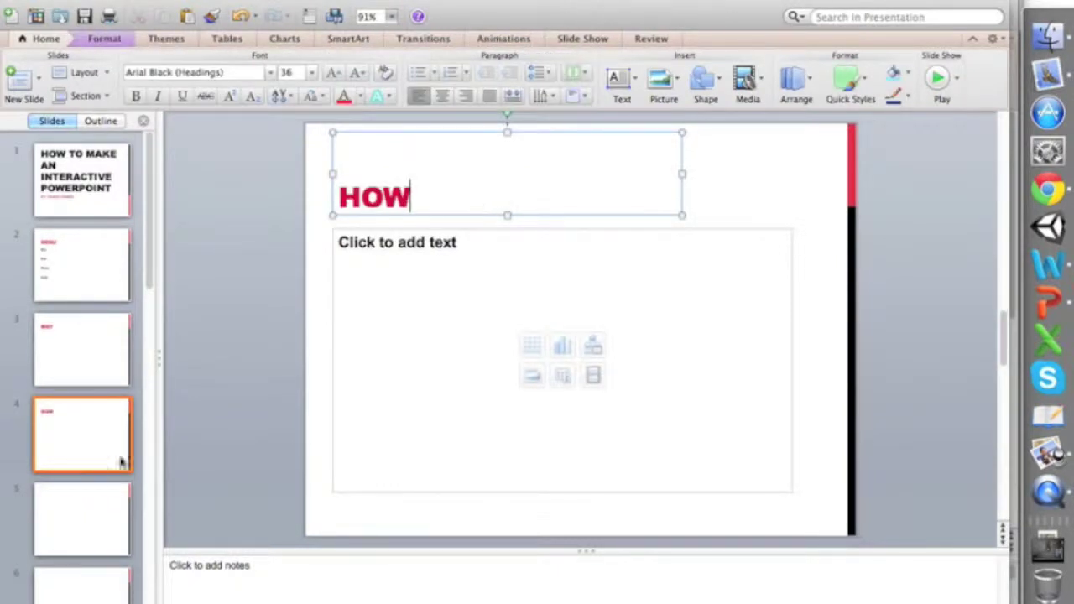
Title the fifth slide "WHERE" and the sixth slide "FACTS".
click(80, 505)
click(516, 188)
text(WHERE)
click(65, 582)
click(493, 213)
text(FACTS)
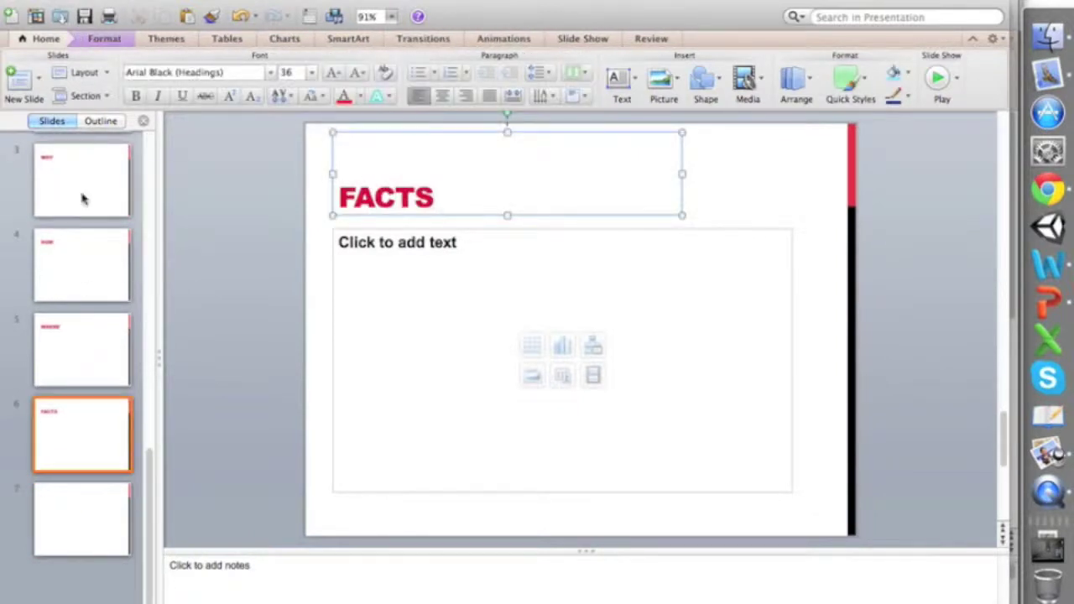
Enter "Because of this this this" in the WHY slide's body and correct the misspelled first word.
click(84, 196)
click(529, 286)
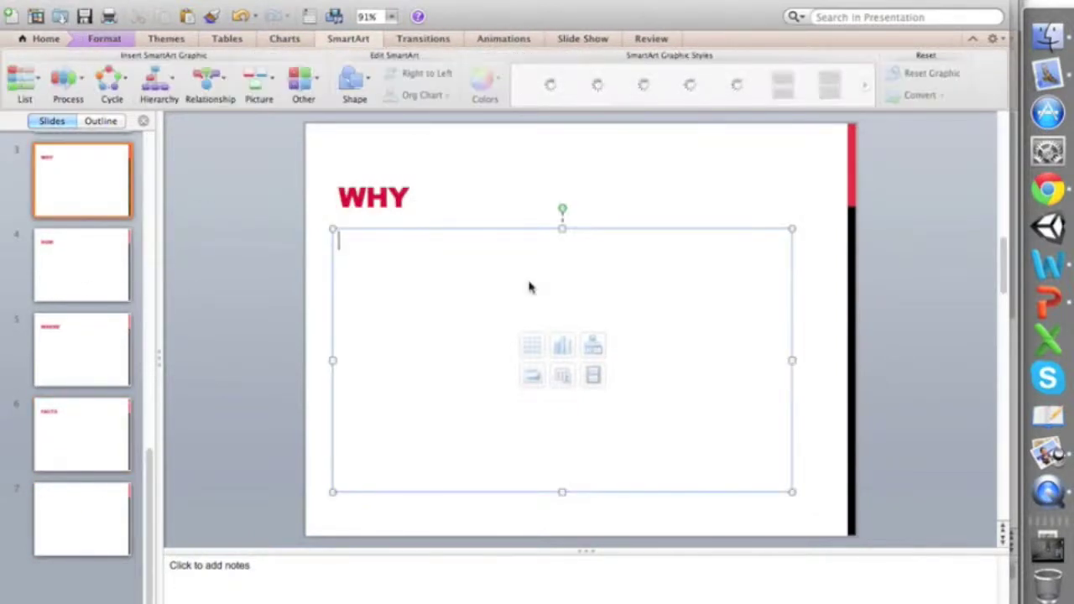
text(Becausre )
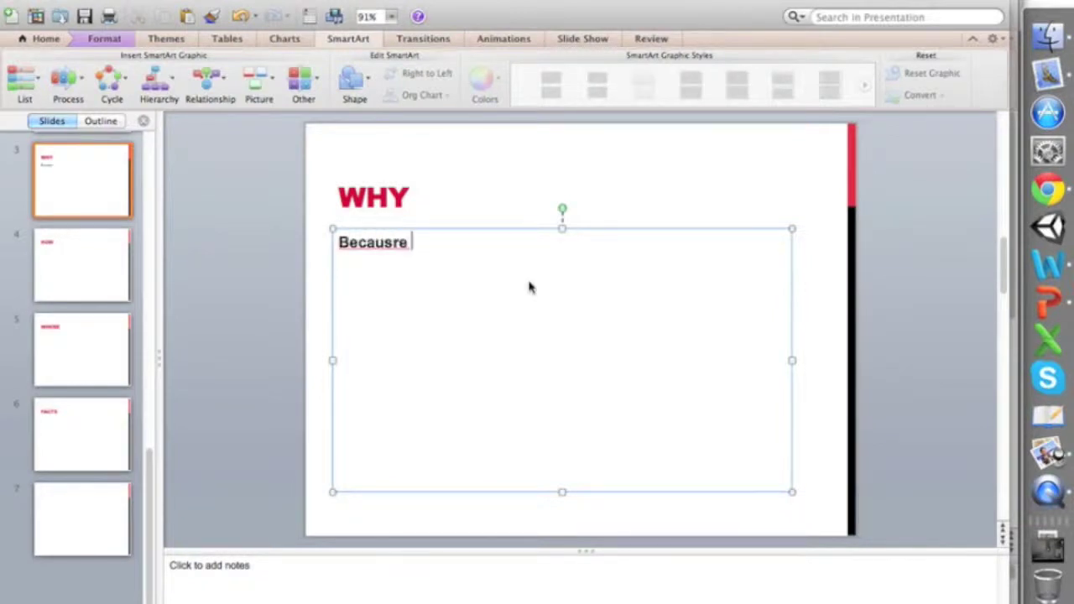
text(of this this this t)
key(Return)
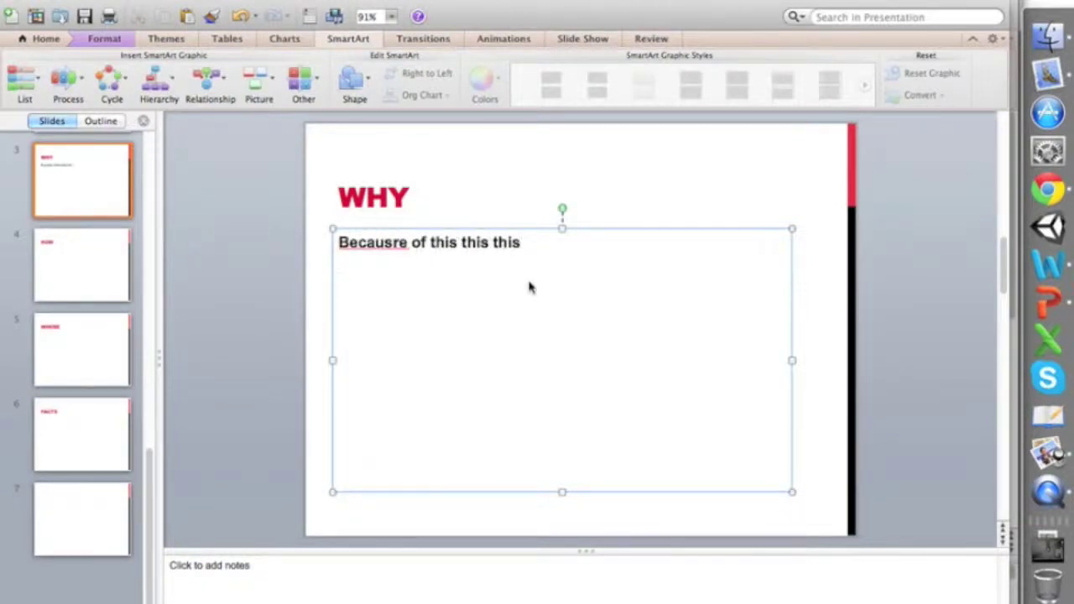
right_click(394, 242)
click(430, 251)
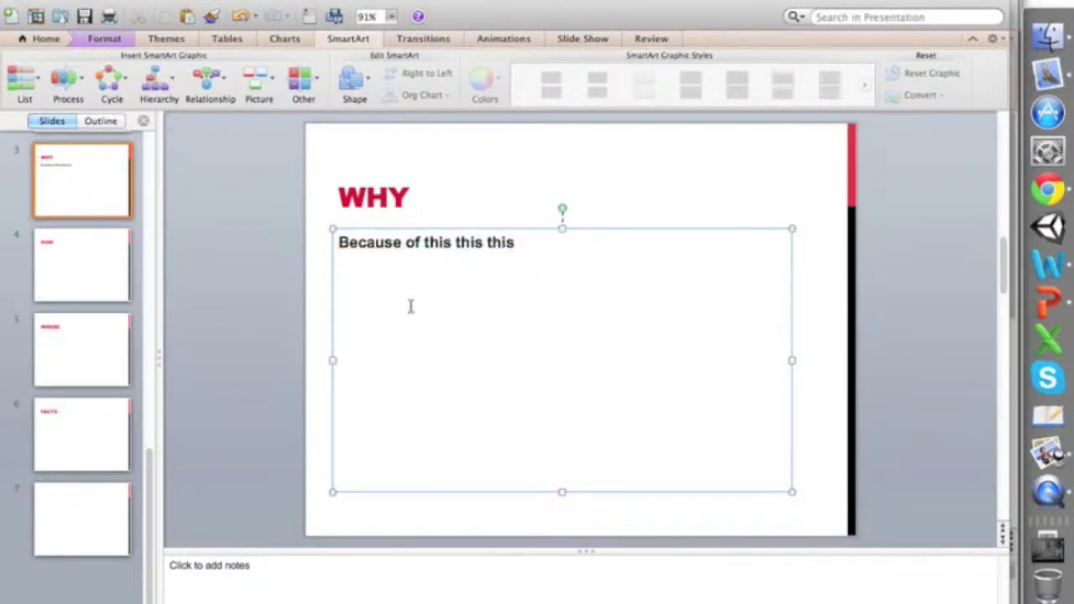
Add "Reason 1" and "Reason 2" below the first line of the WHY slide's body, separated by a blank line.
text(Reason 1)
key(Return)
key(Return)
text(Reason 2)
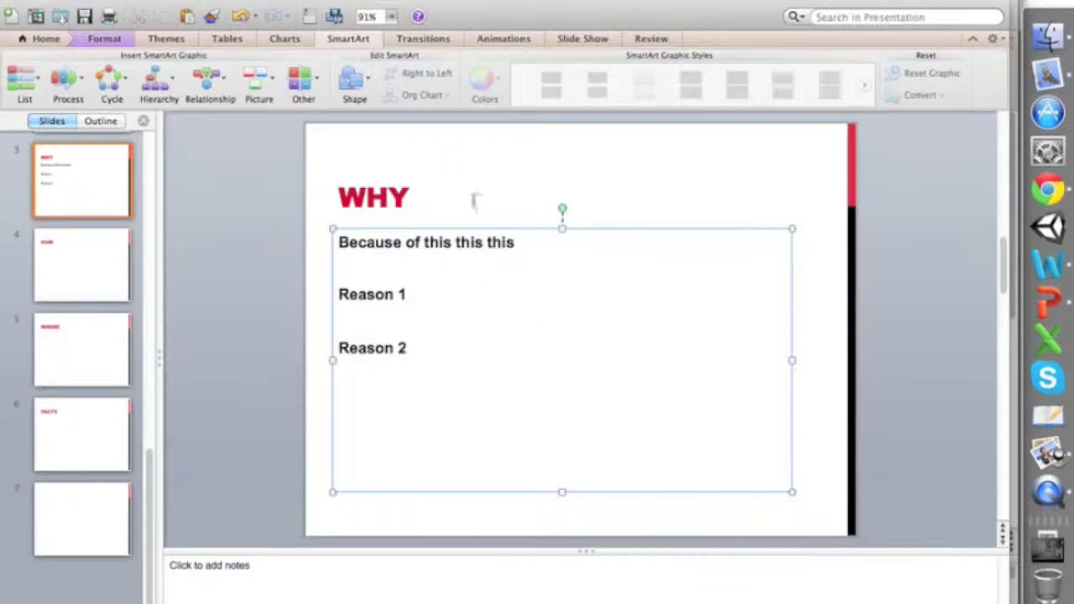
Start inserting a hyperlink on the word "Why" in the MENU slide's list.
scroll(41, 218, up, 3)
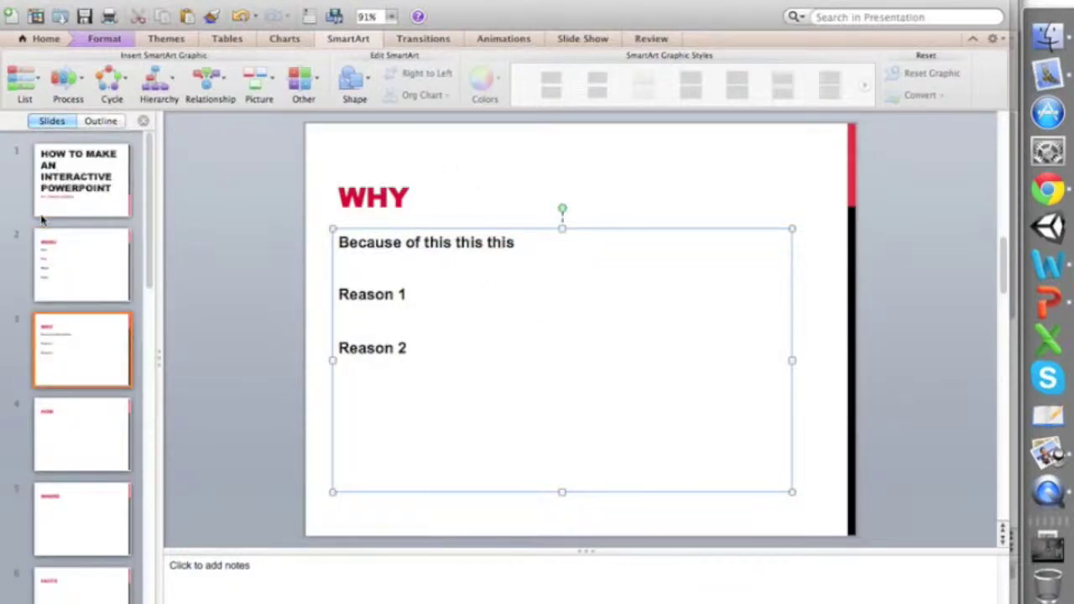
click(78, 247)
click(354, 240)
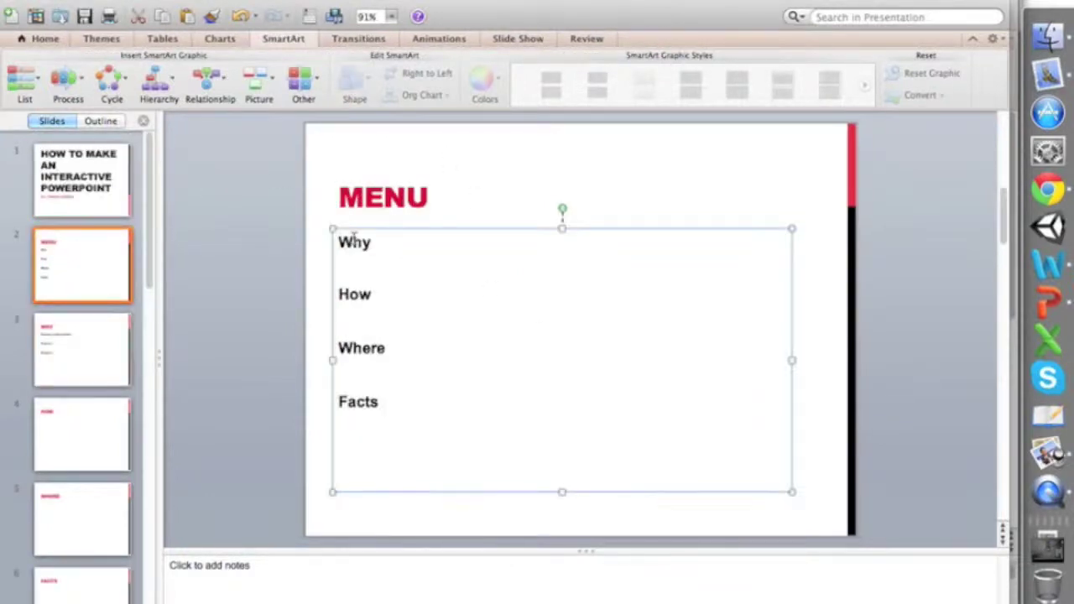
double_click(354, 241)
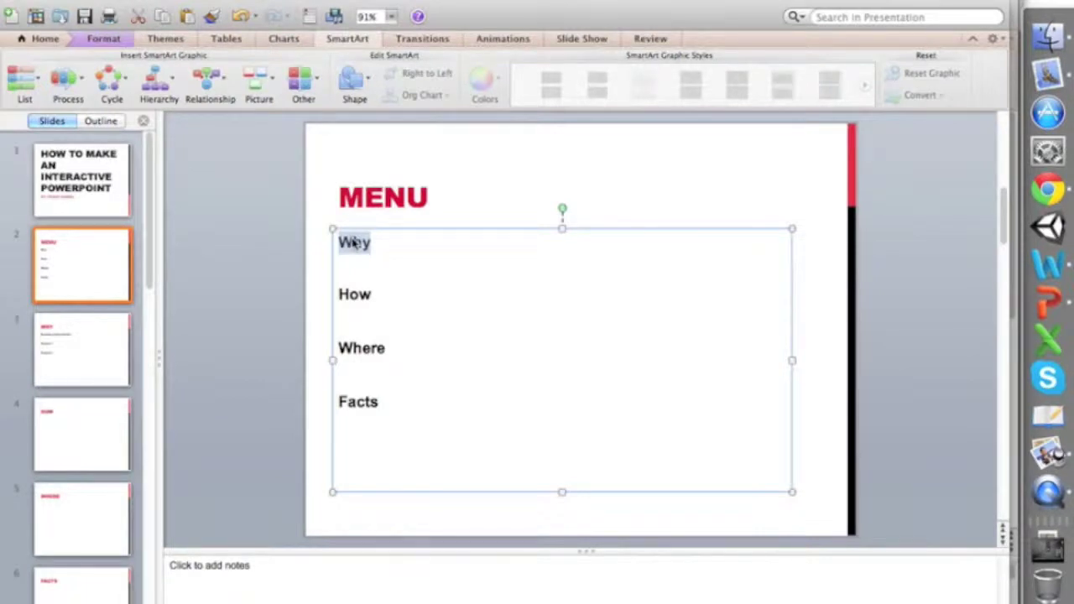
right_click(359, 244)
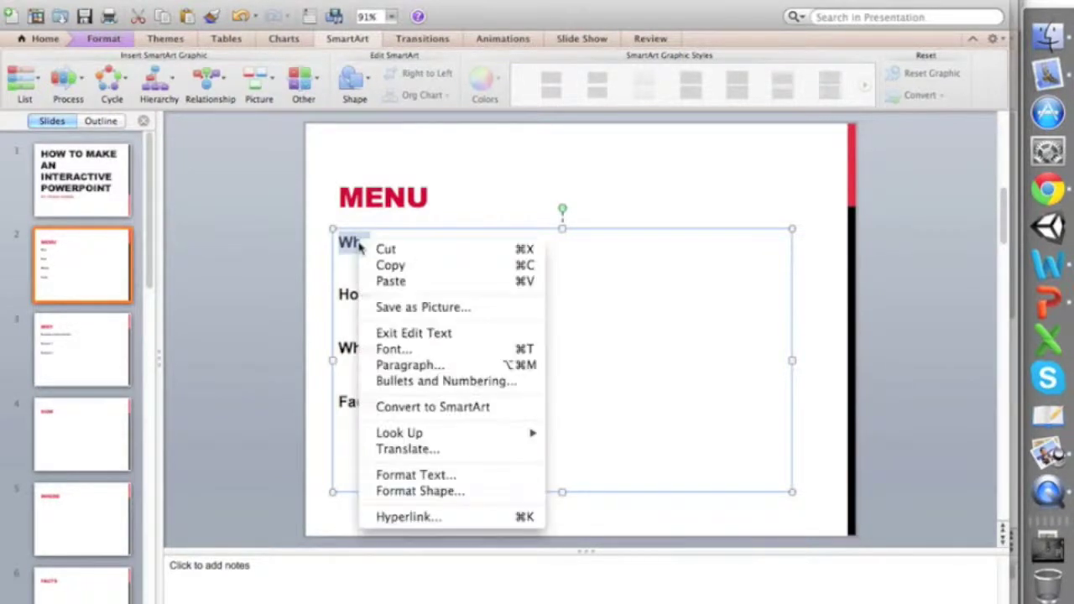
click(417, 519)
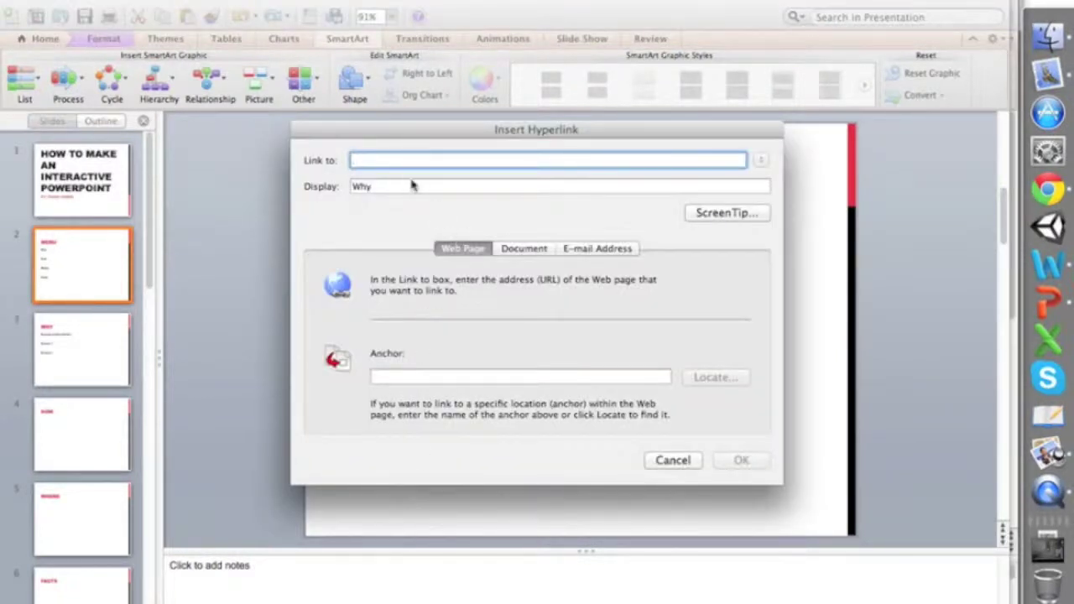
click(524, 249)
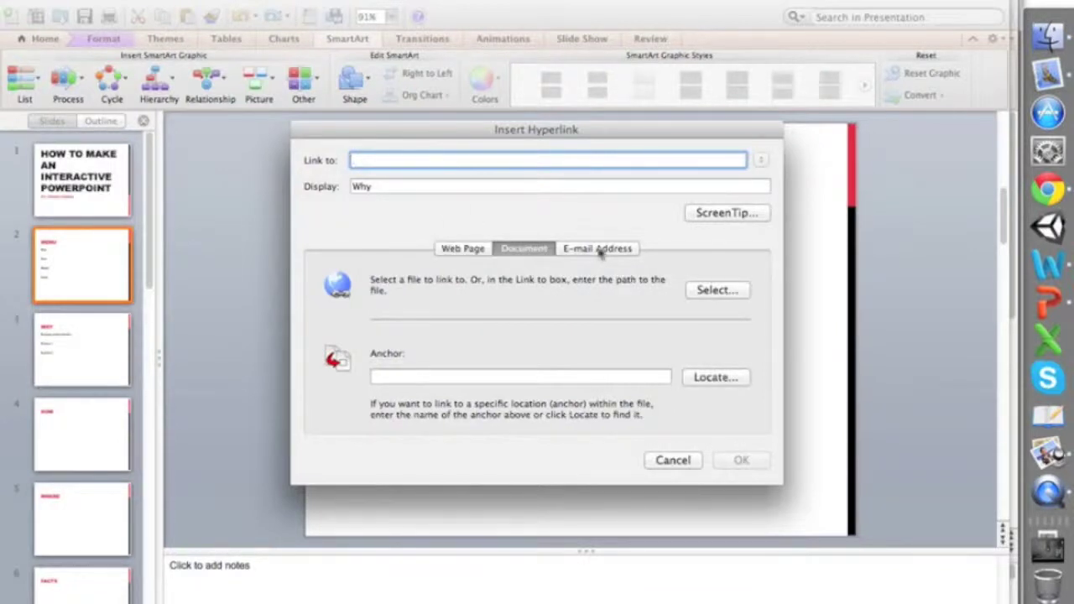
click(599, 249)
click(513, 250)
click(478, 253)
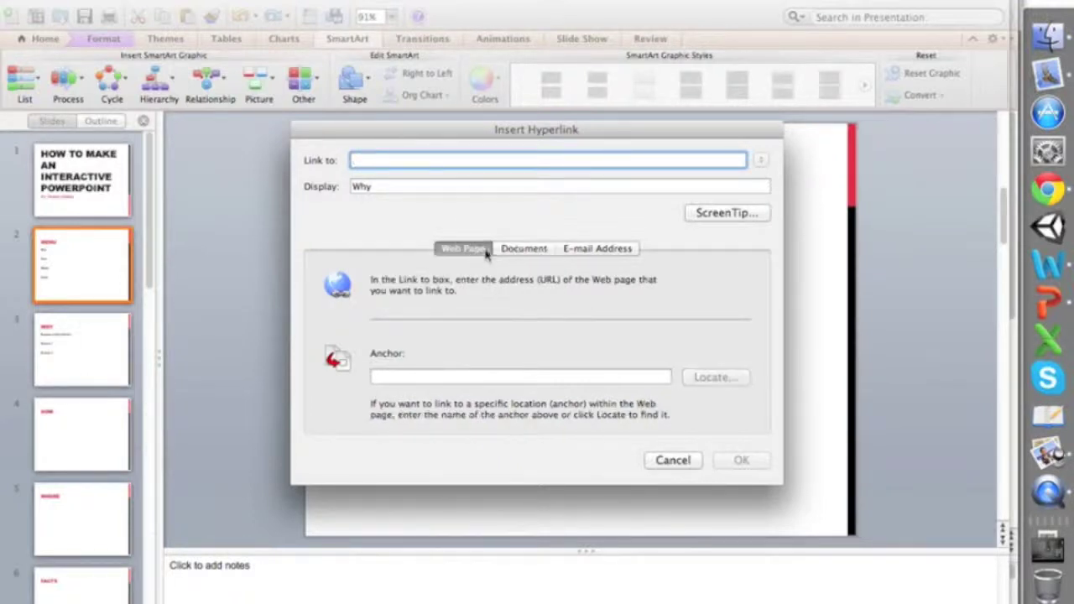
Link the word "Why" to the slide titled "3. Why" within this document and apply the hyperlink.
click(517, 255)
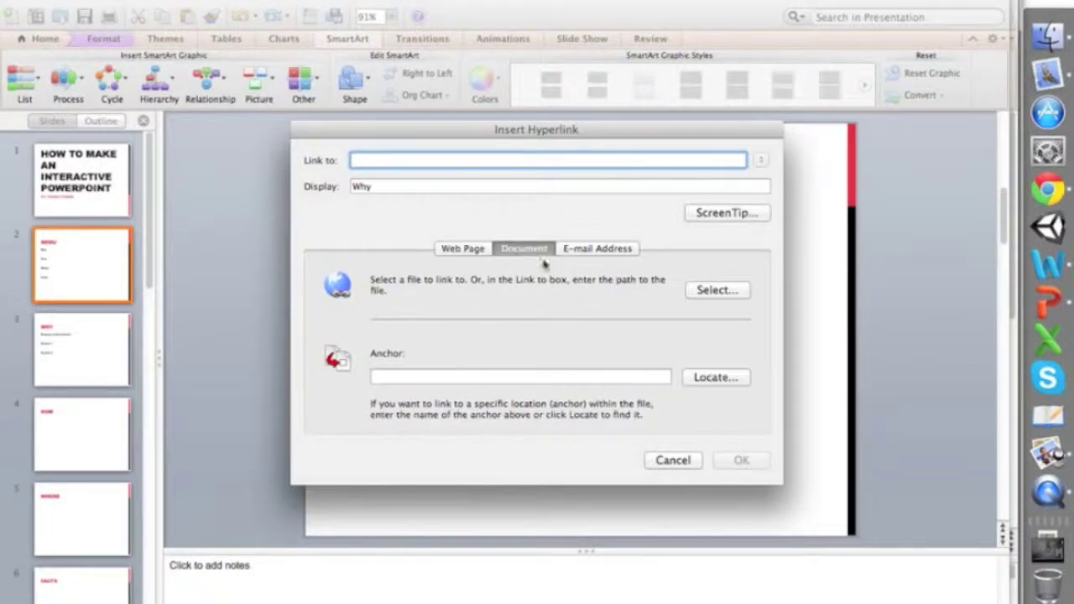
click(711, 381)
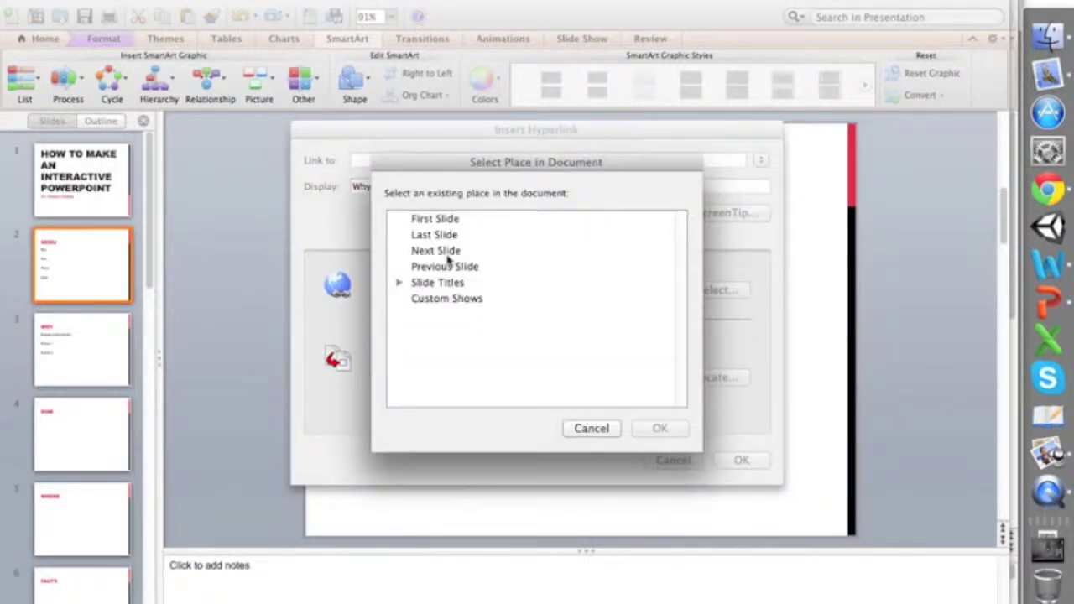
click(398, 283)
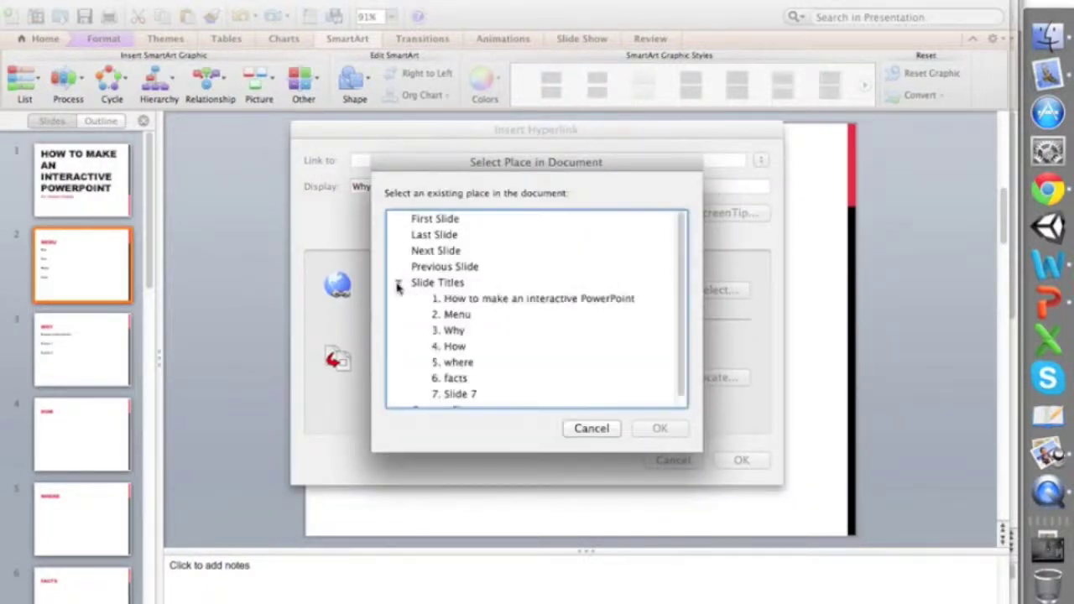
click(461, 335)
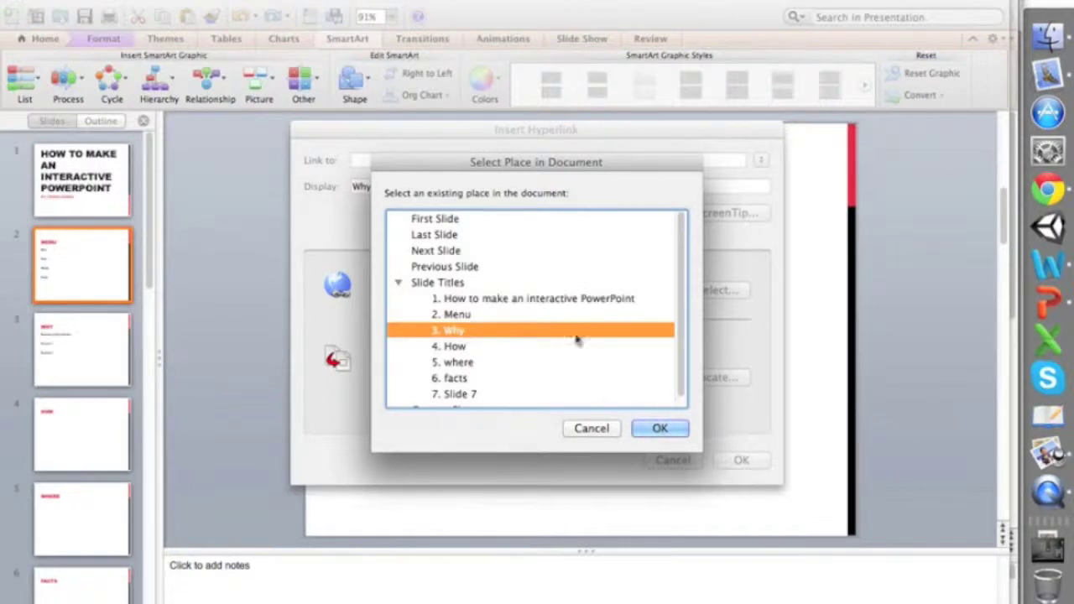
drag(518, 161, 461, 156)
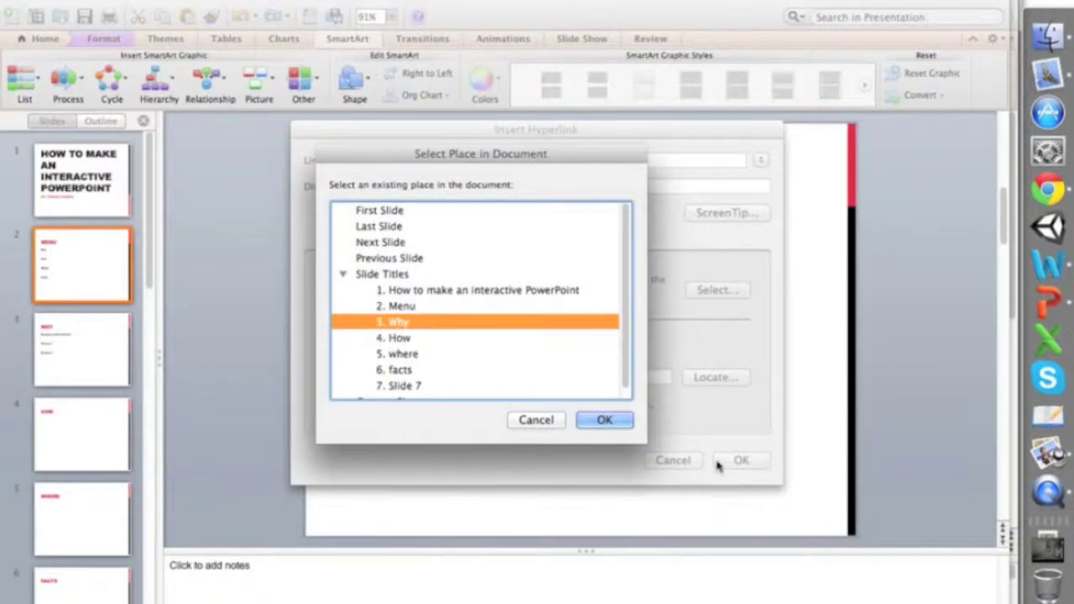
click(604, 419)
click(741, 460)
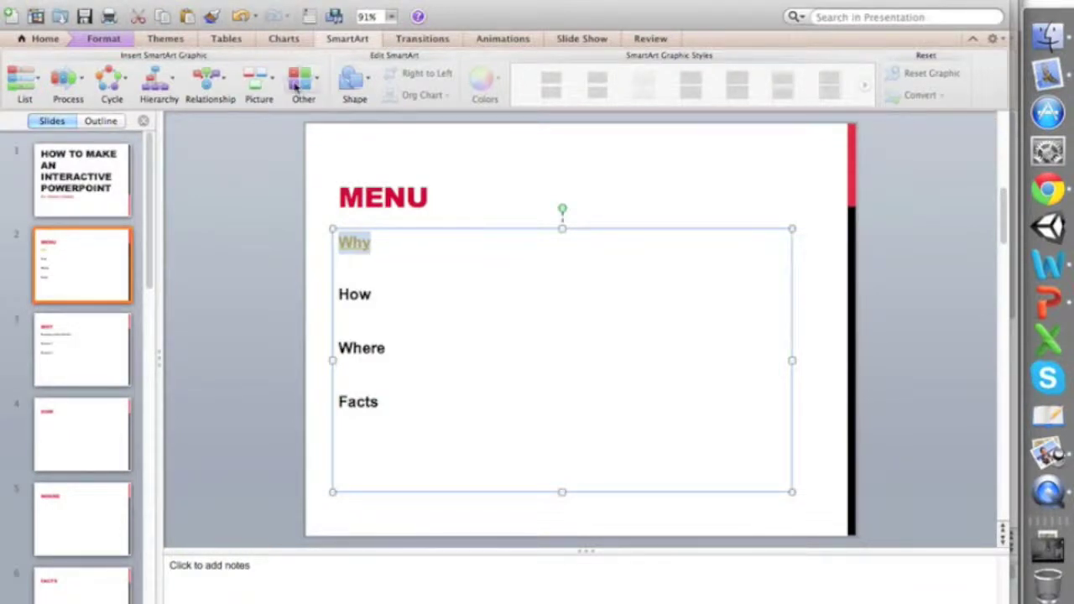
Play the slide show from the MENU slide, follow the "Why" link to test it, and exit the show.
key(XF86AudioLowerVolume)
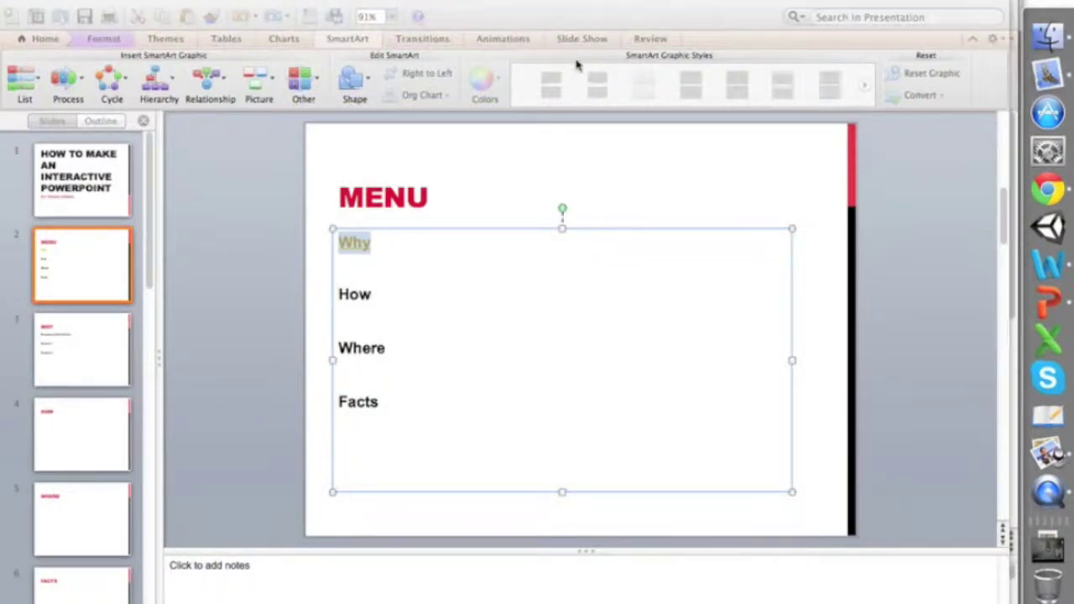
click(583, 39)
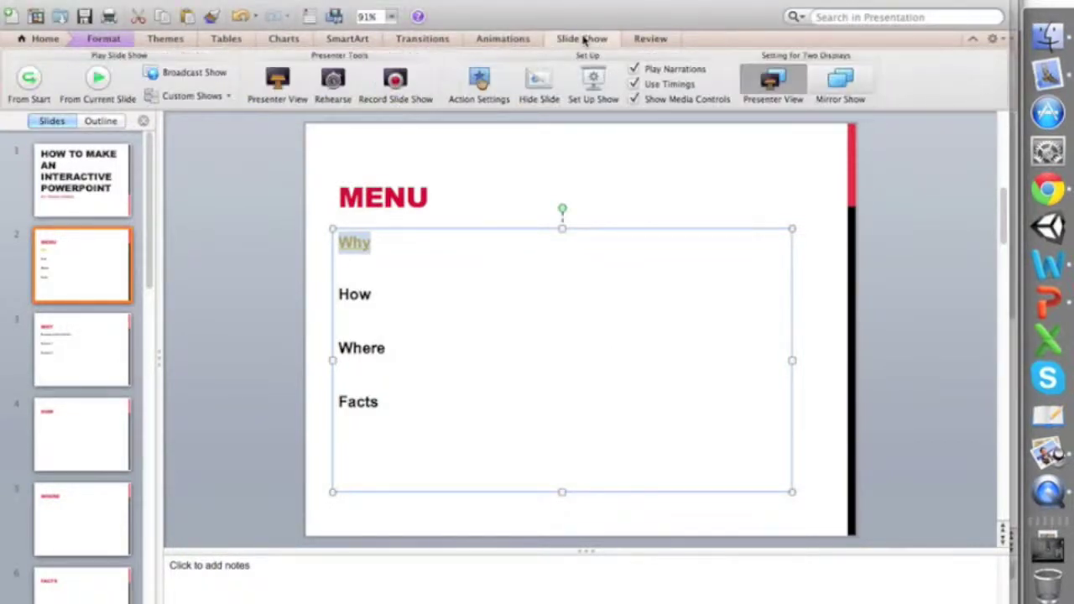
click(582, 39)
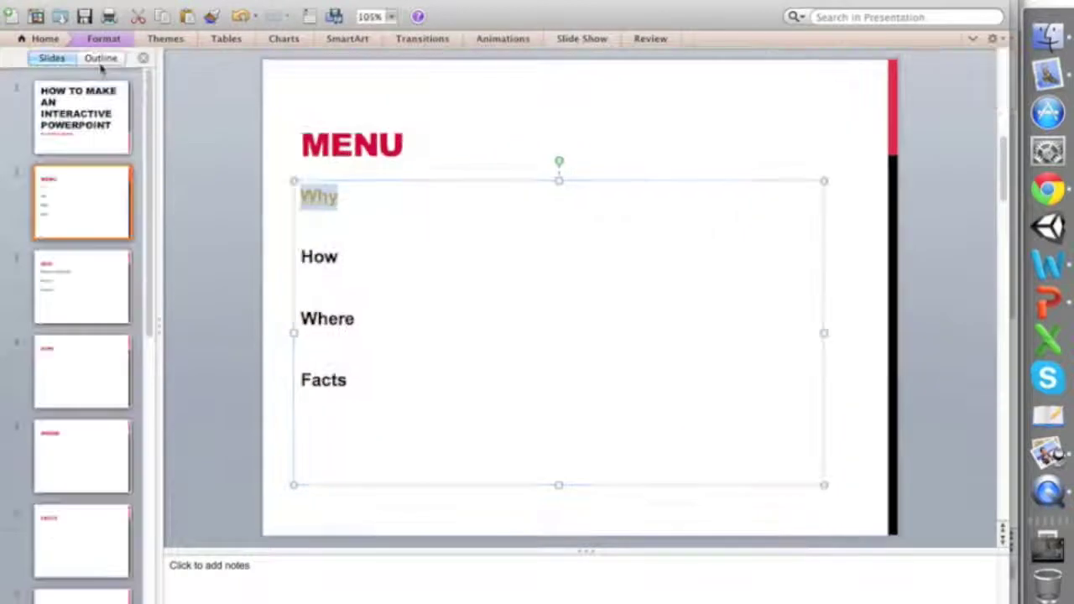
click(591, 40)
click(591, 39)
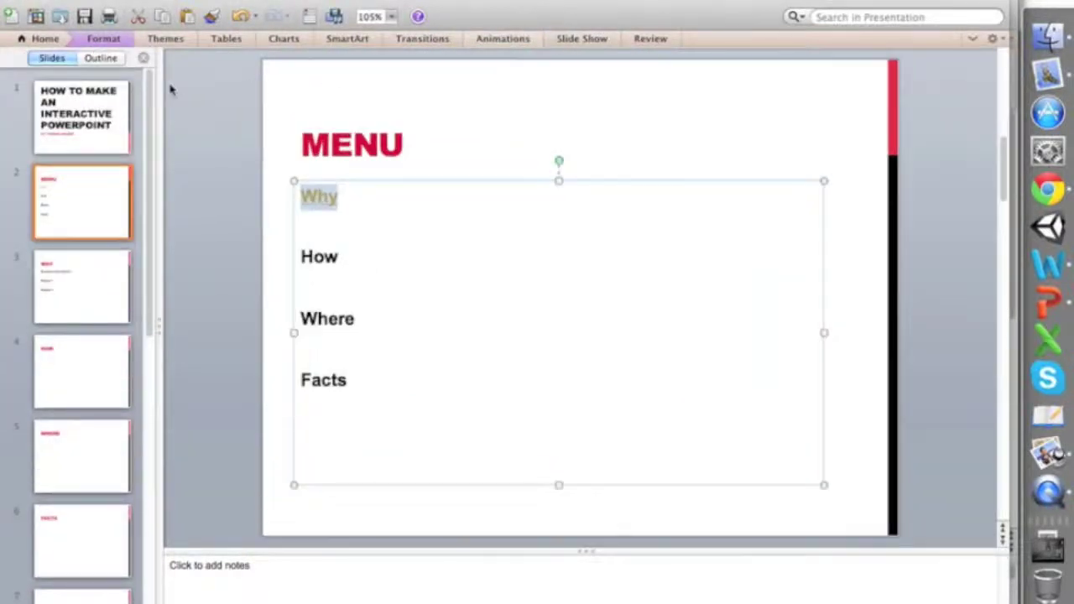
click(567, 37)
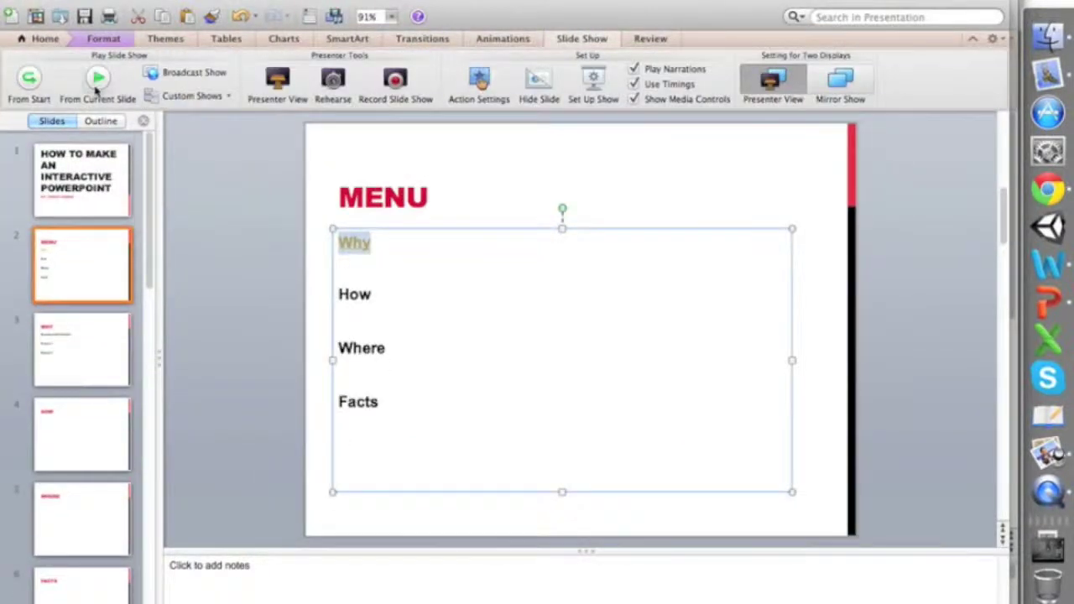
click(96, 84)
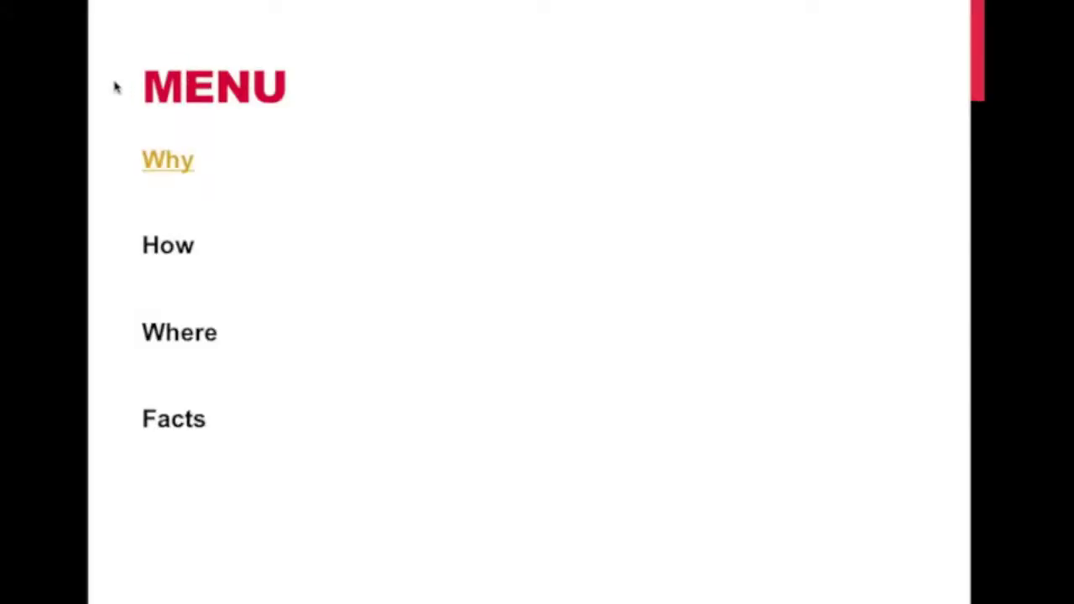
key(Escape)
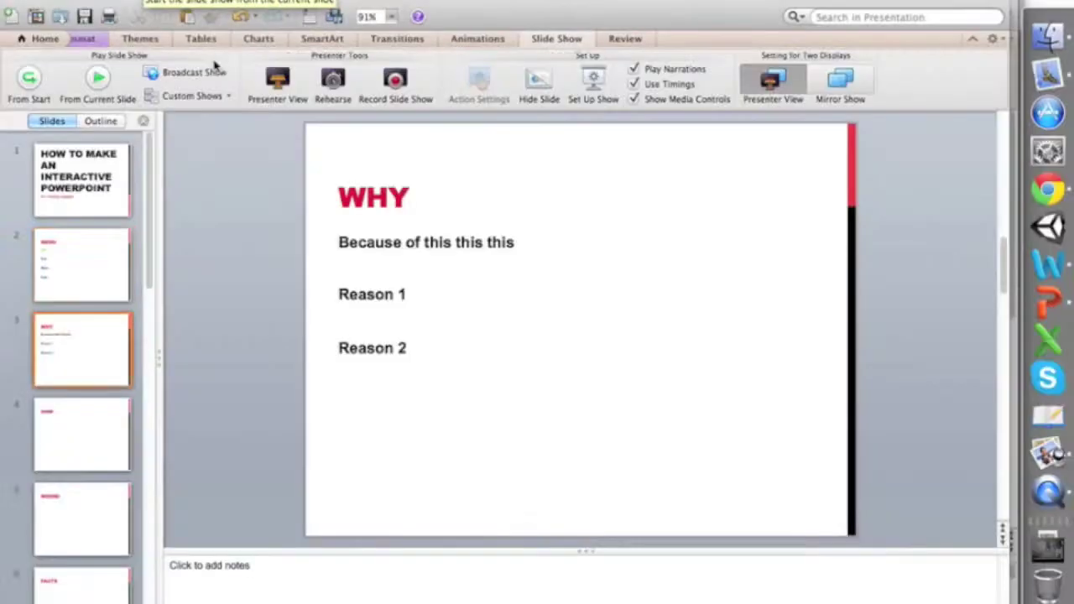
Fill the HOW slide's body with "How", a blank line, "how" and "gow" on separate lines.
click(98, 432)
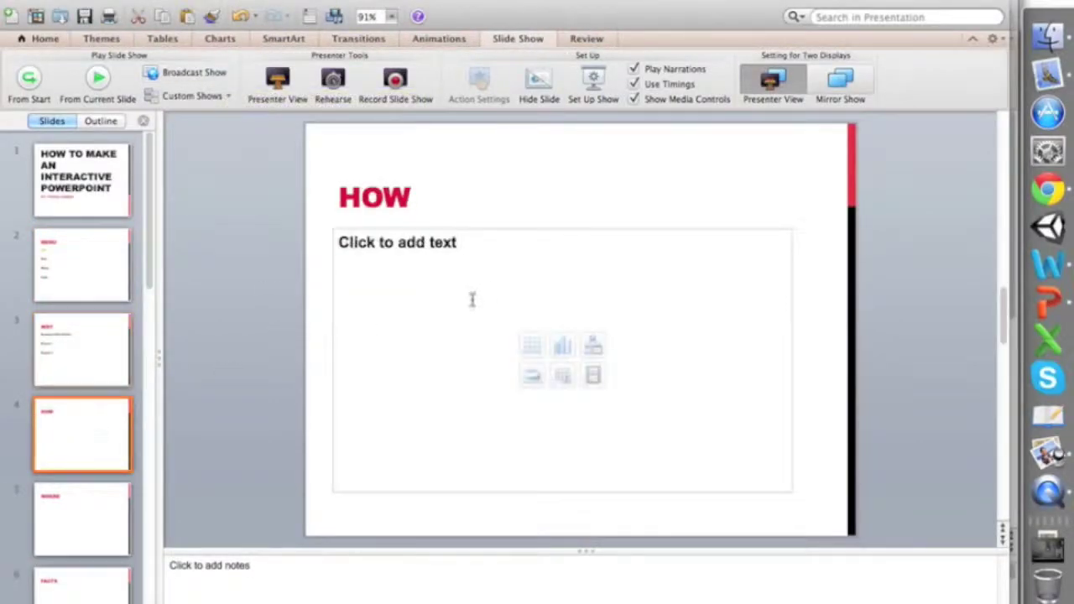
click(470, 299)
text(Hoa)
key(Return)
key(BackSpace)
key(BackSpace)
text(w)
key(Return)
key(Return)
text(how)
key(Return)
text(gow)
Insert a table with 2 columns and 2 rows in the WHERE slide's body.
click(77, 506)
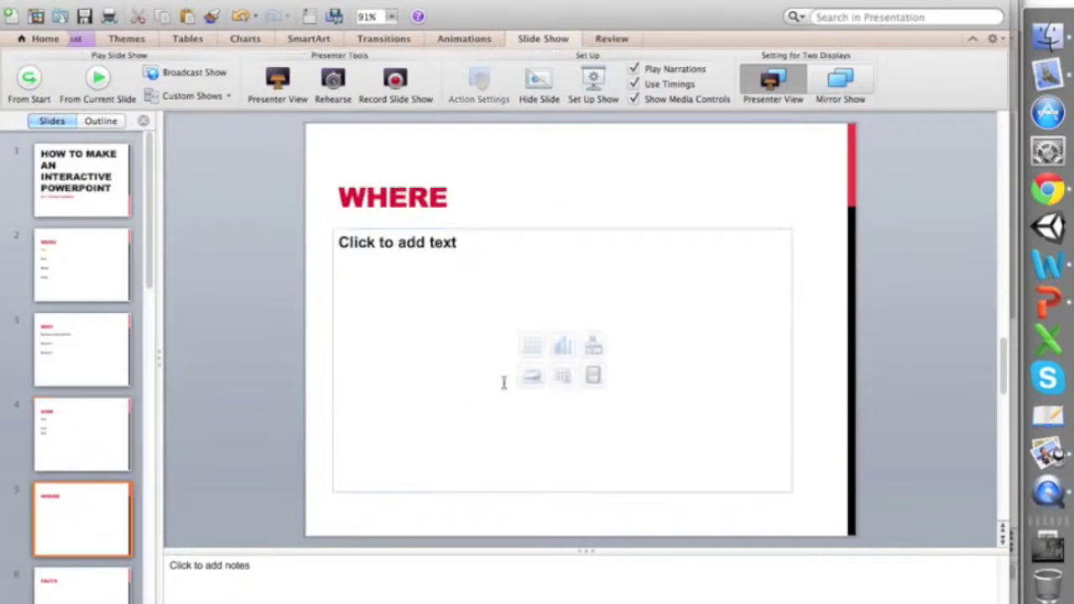
click(389, 374)
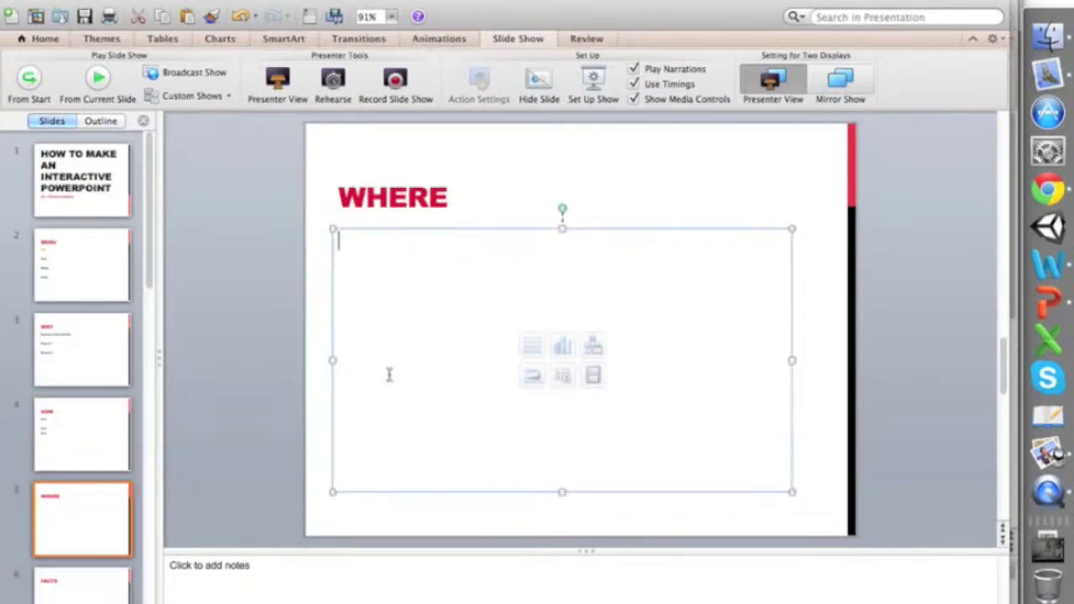
click(534, 349)
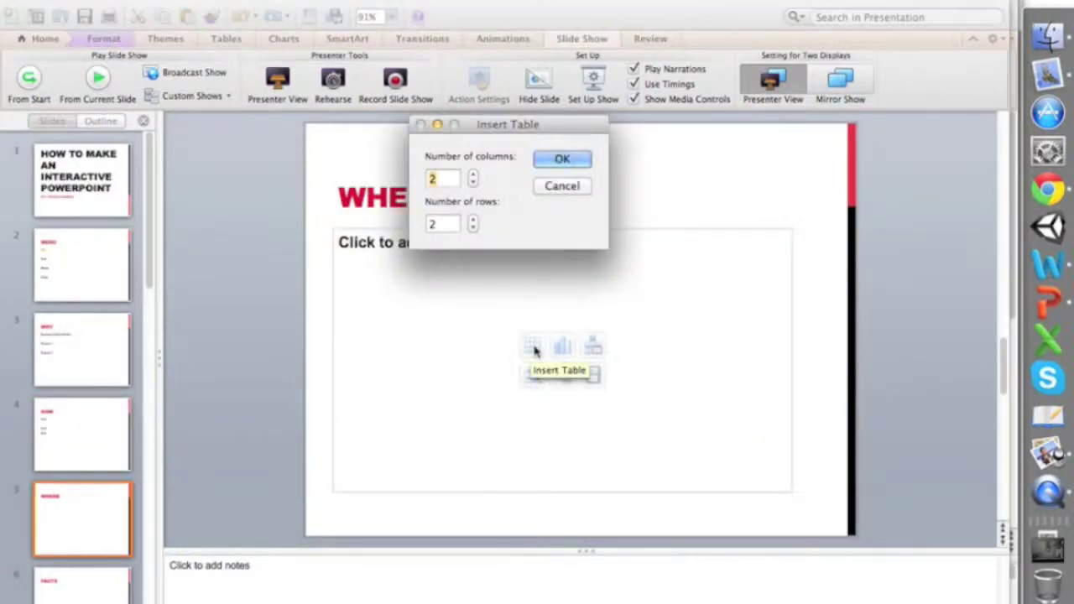
click(578, 159)
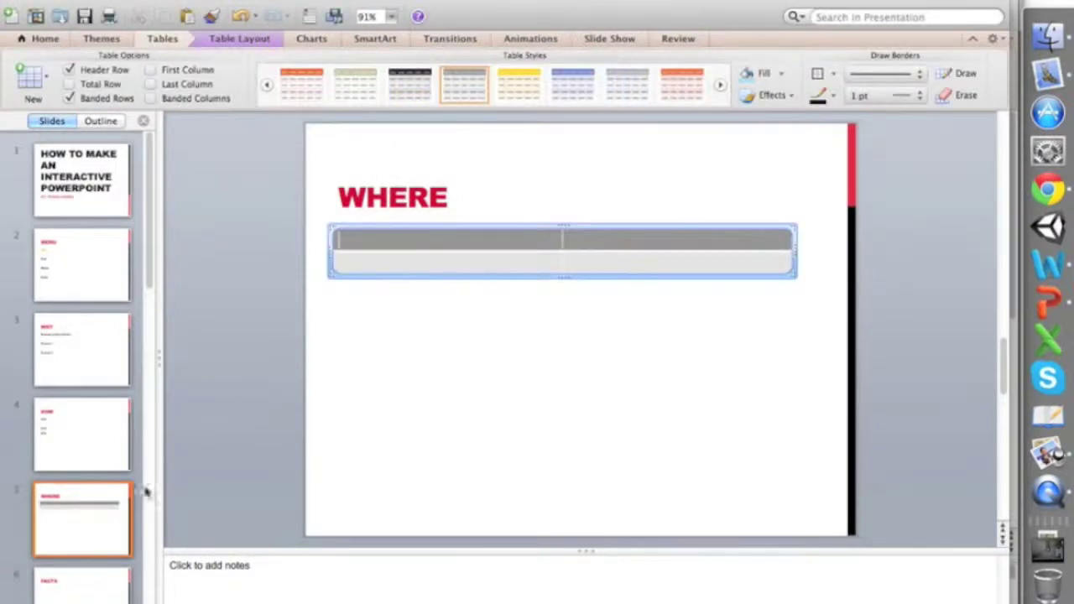
Enter "99% of people vlah vlah" in the FACTS slide's body.
click(87, 581)
click(522, 284)
text(a)
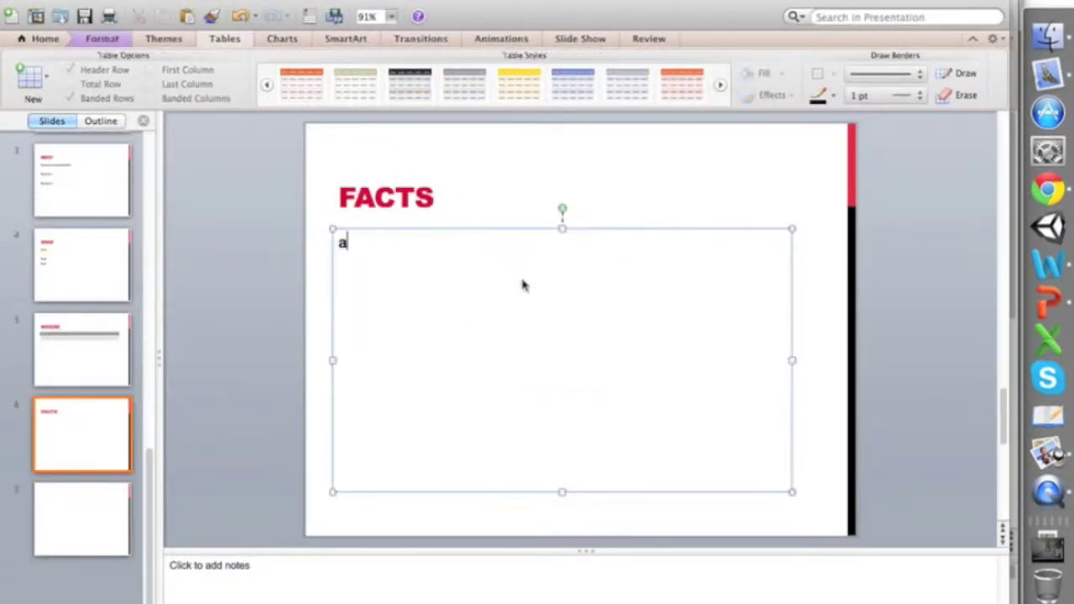
key(BackSpace)
text(9)
key(BackSpace)
text(99% of ppleople )
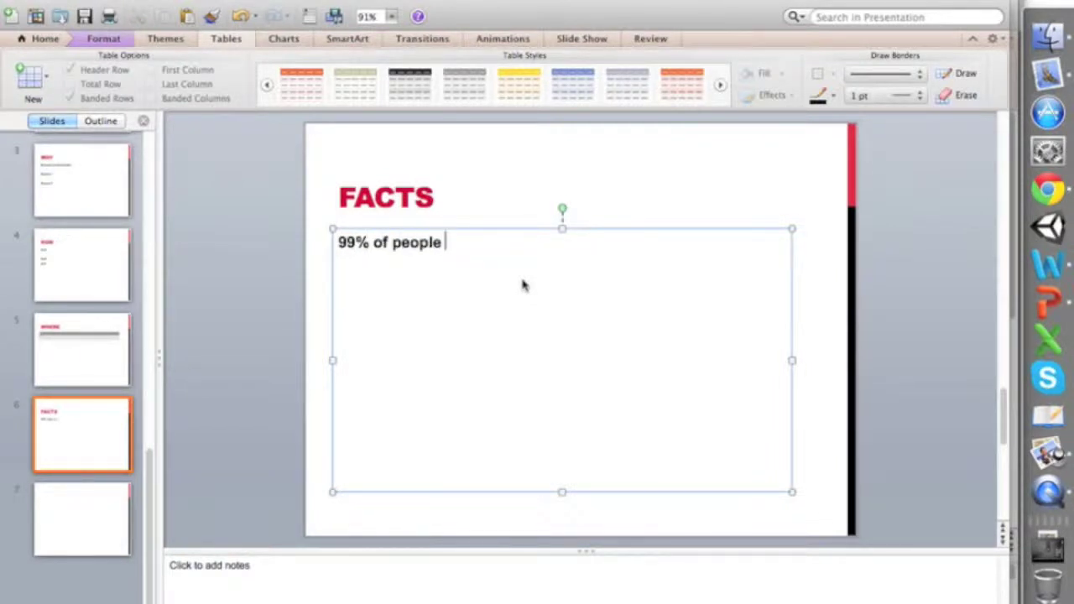
text(vlah vlah)
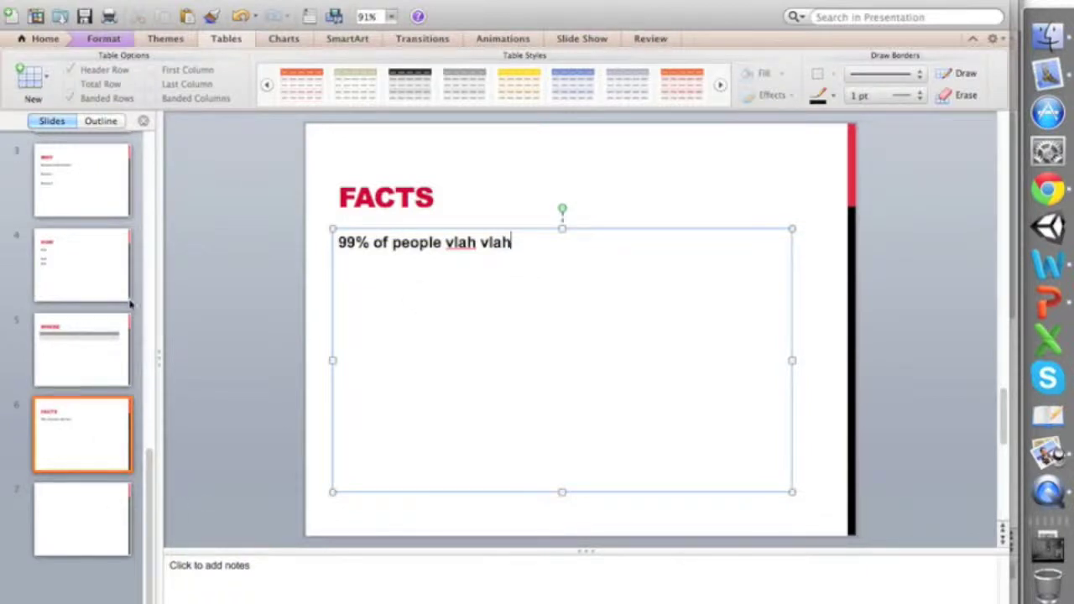
Hyperlink the word "How" in the MENU slide's list to the slide titled "4. How" in this document.
scroll(72, 191, up, 3)
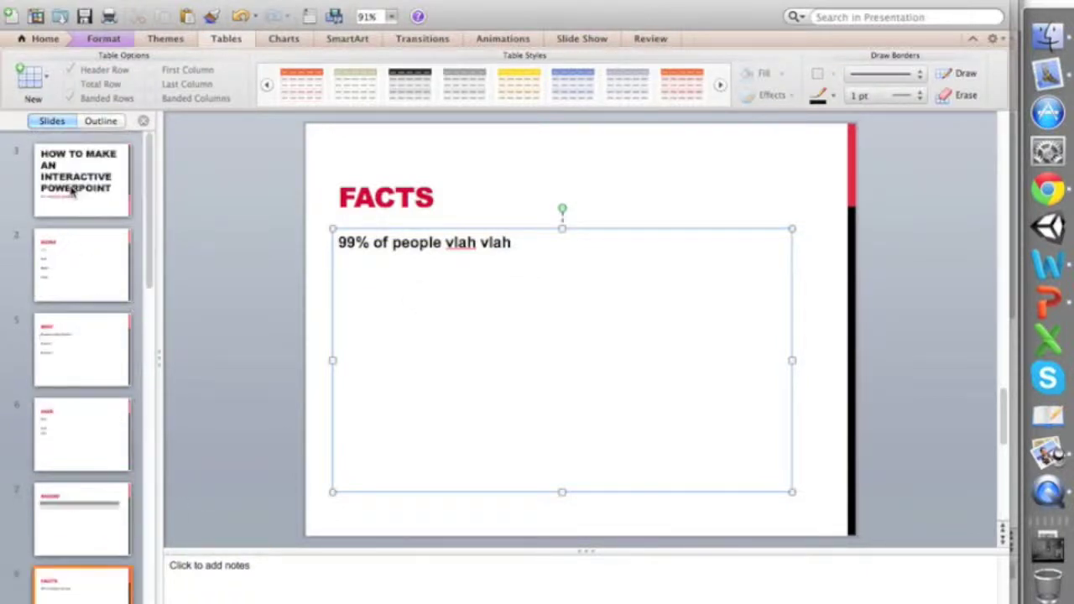
click(72, 257)
double_click(356, 296)
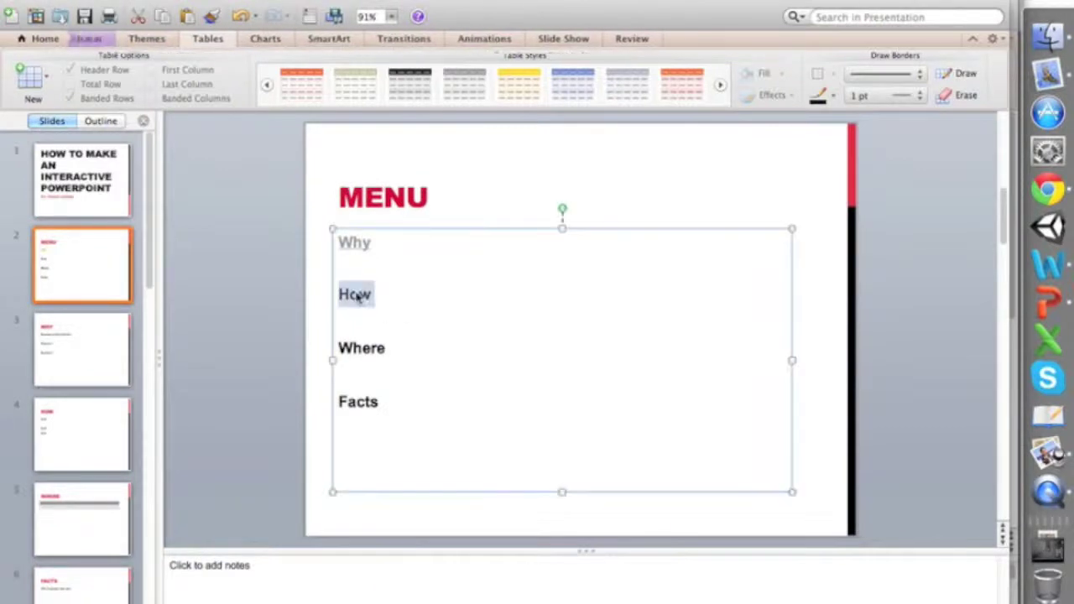
right_click(357, 296)
click(417, 566)
click(723, 377)
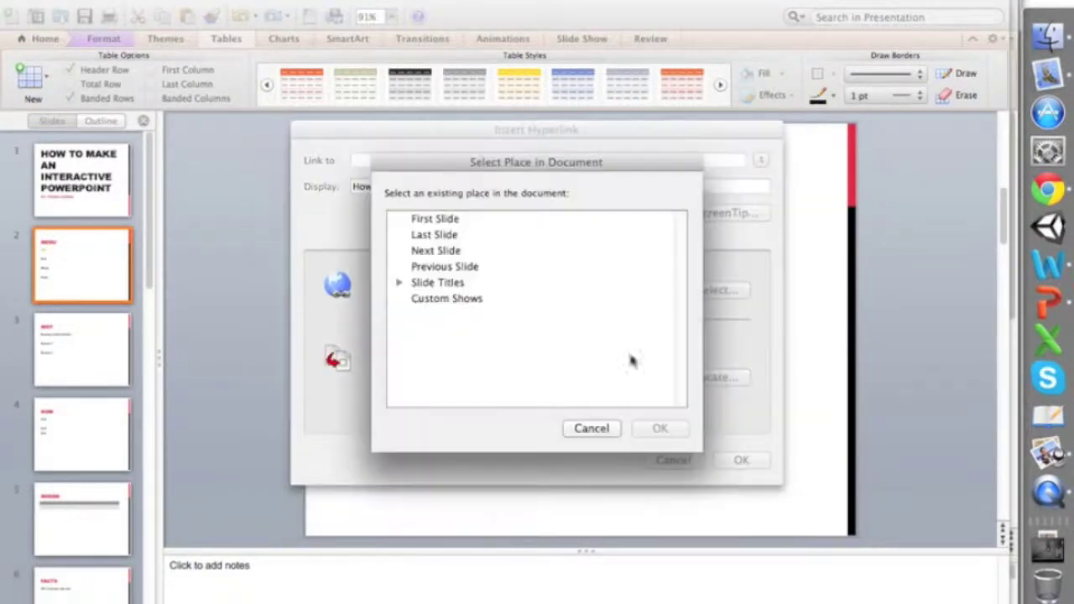
click(399, 283)
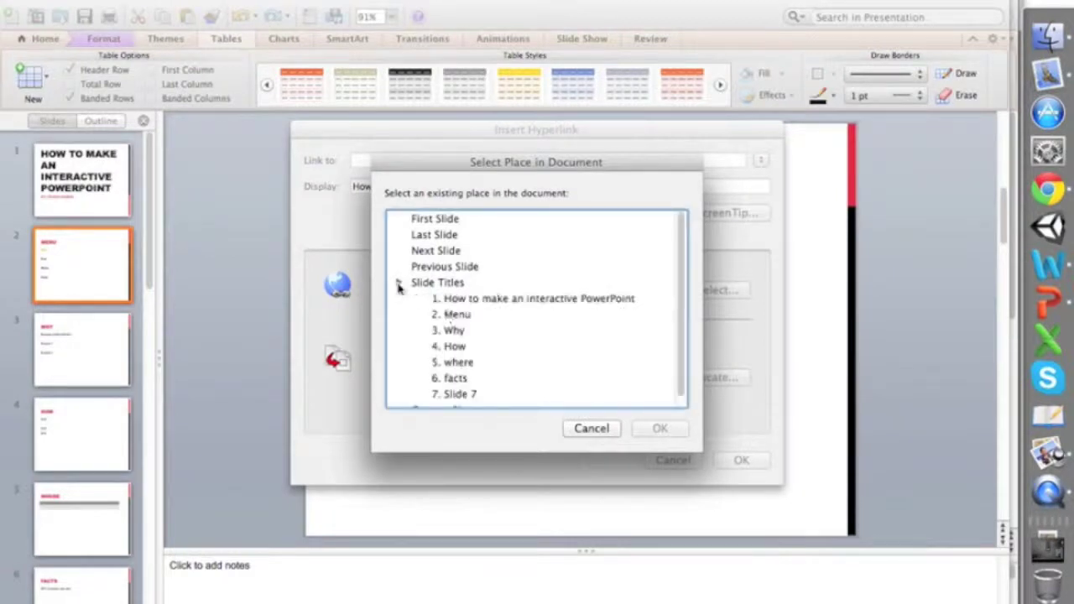
click(453, 345)
click(660, 428)
click(741, 459)
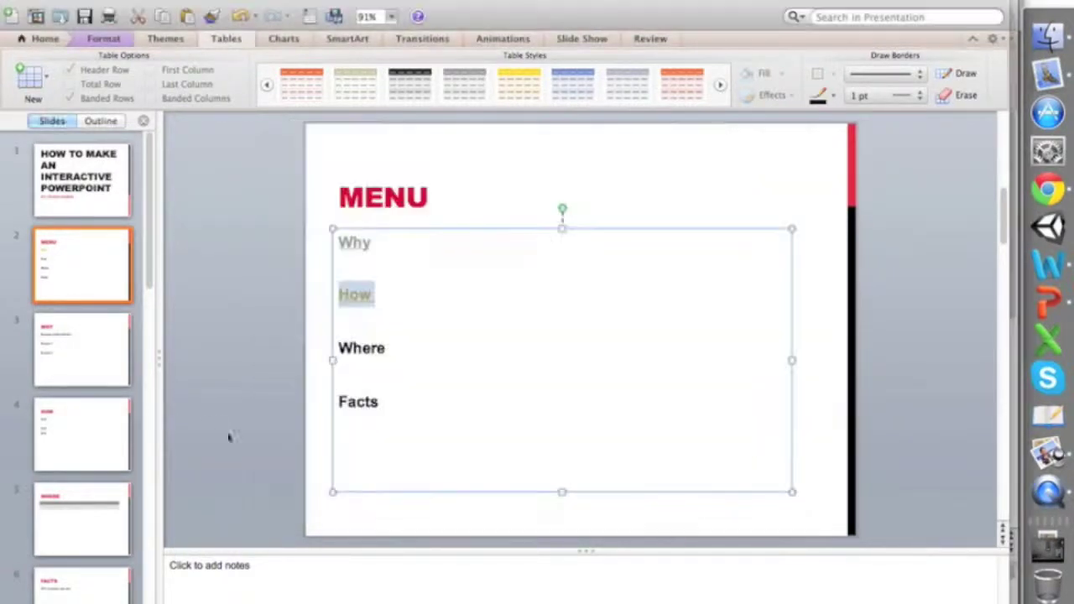
Hyperlink the word "Where" in the MENU slide's list to the slide titled "5. where" in this document.
double_click(374, 347)
right_click(379, 346)
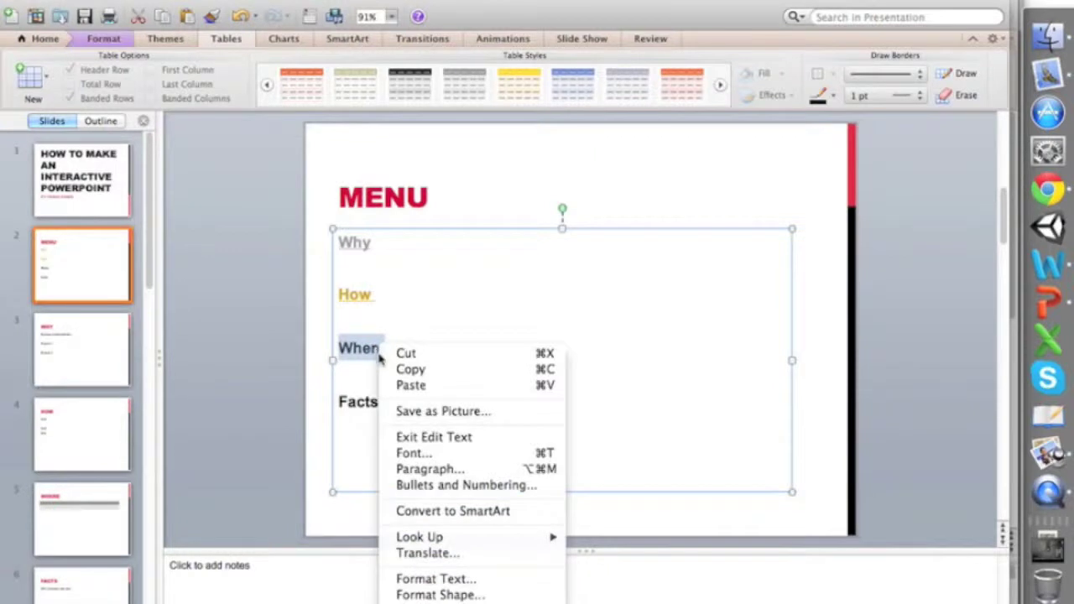
click(432, 597)
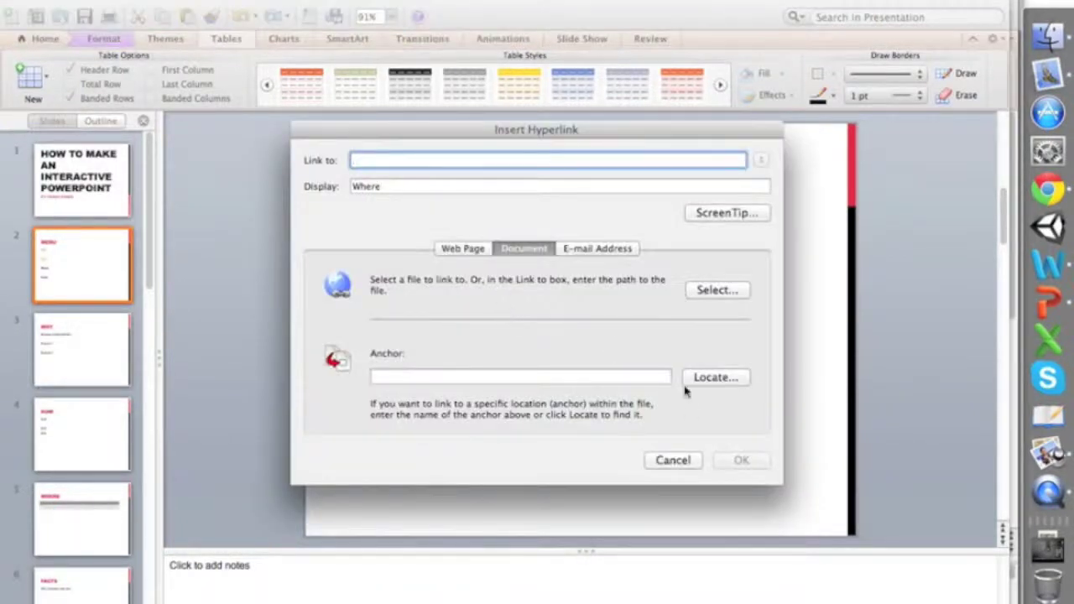
click(713, 379)
click(400, 283)
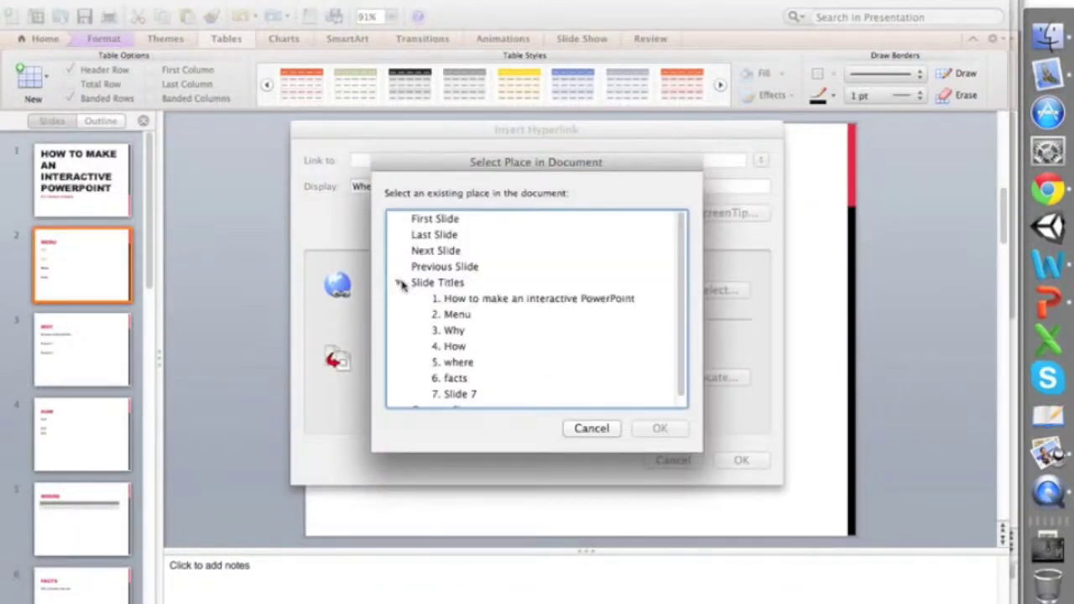
click(460, 363)
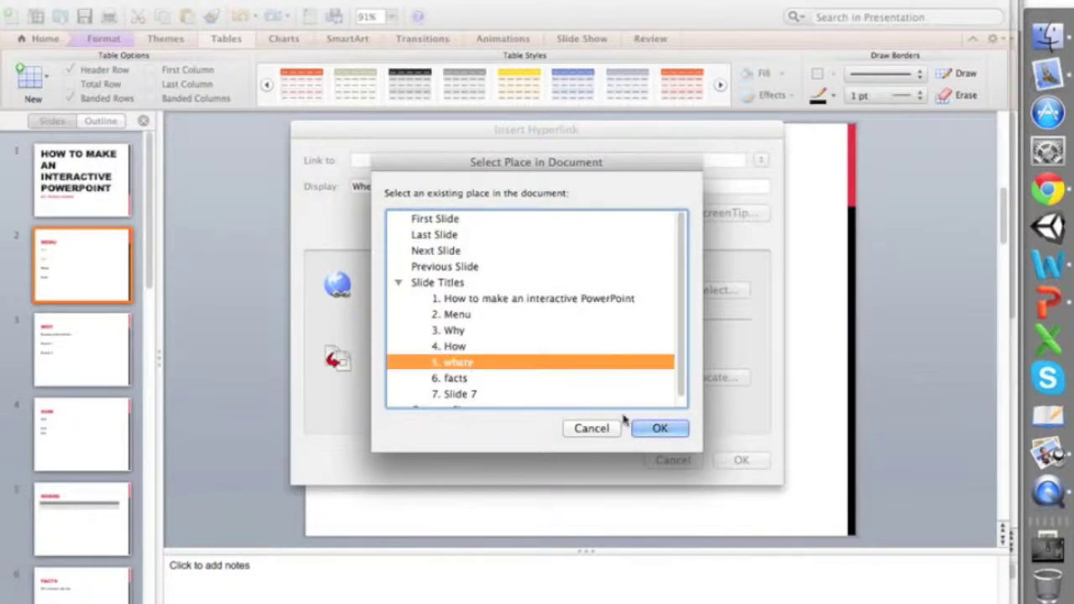
click(654, 427)
click(768, 468)
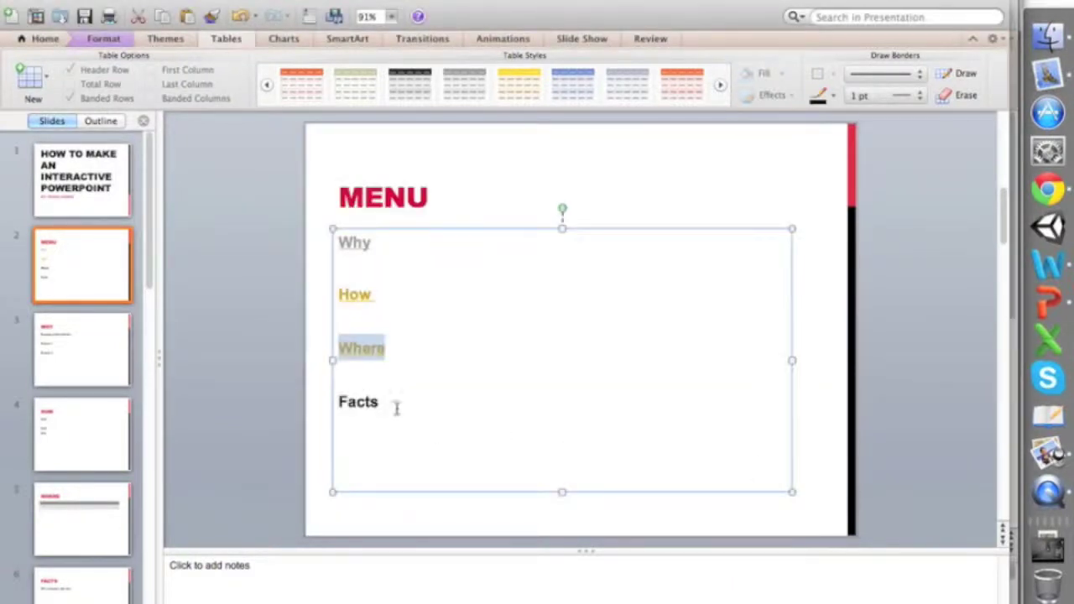
Hyperlink the word "Facts" in the MENU slide's list to the slide titled "6. facts" in this document.
click(371, 402)
right_click(366, 406)
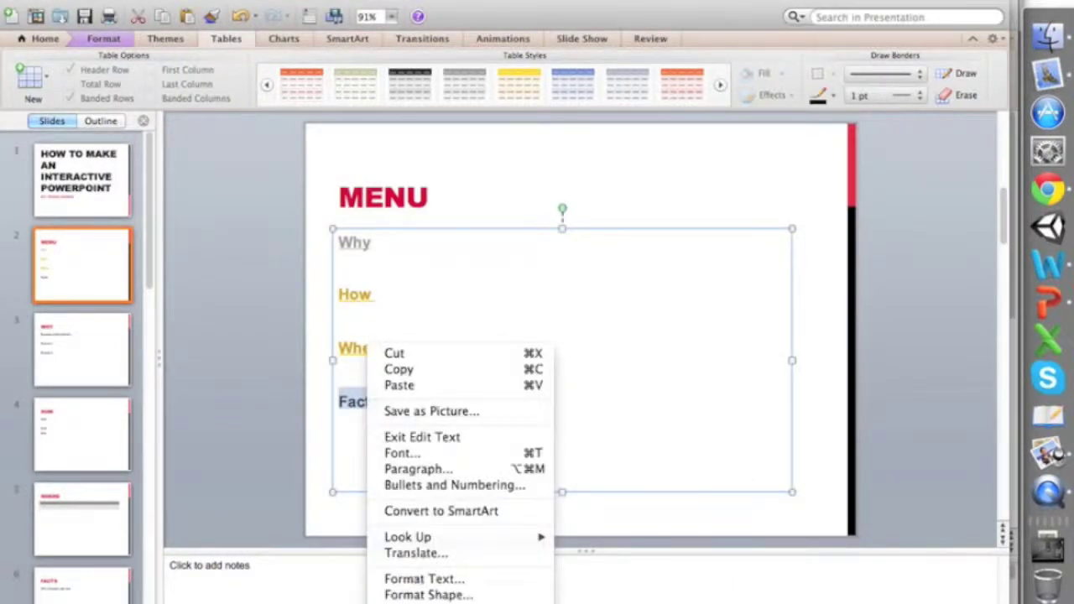
click(411, 594)
click(732, 379)
click(414, 288)
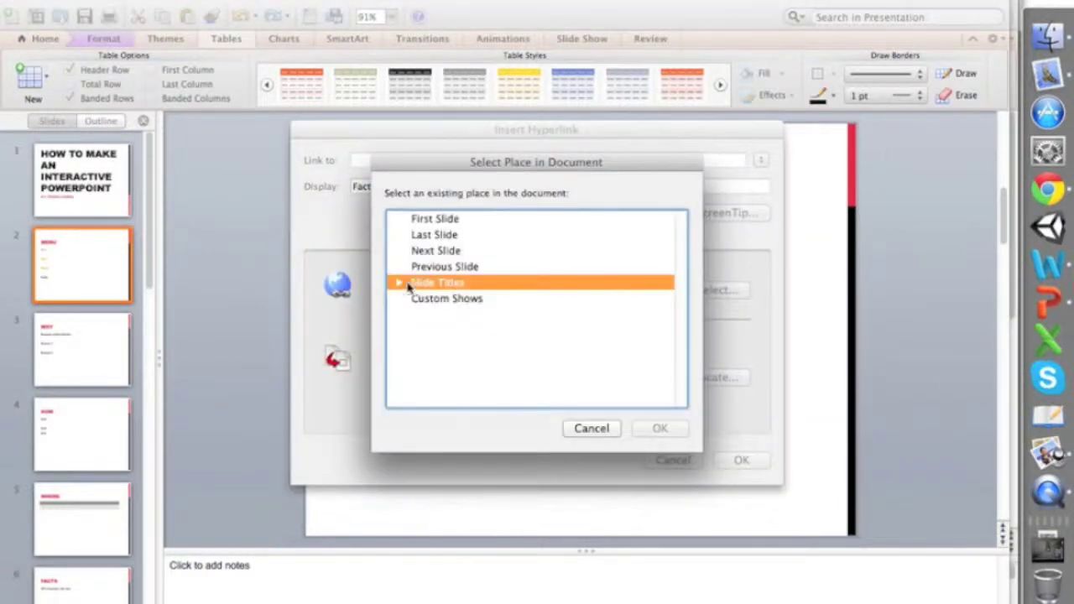
click(399, 284)
click(457, 378)
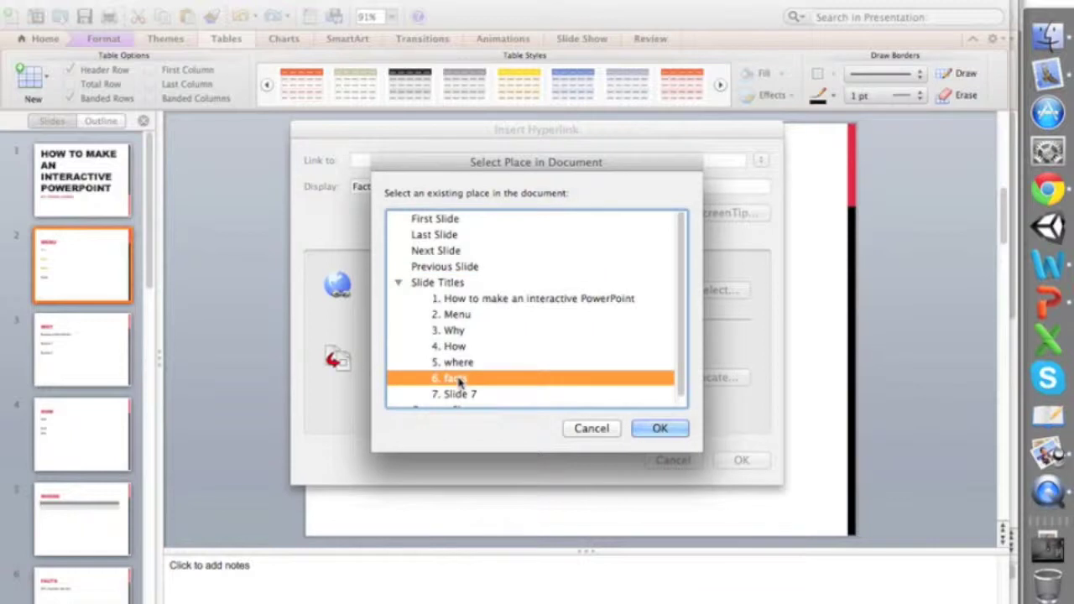
click(659, 428)
click(743, 458)
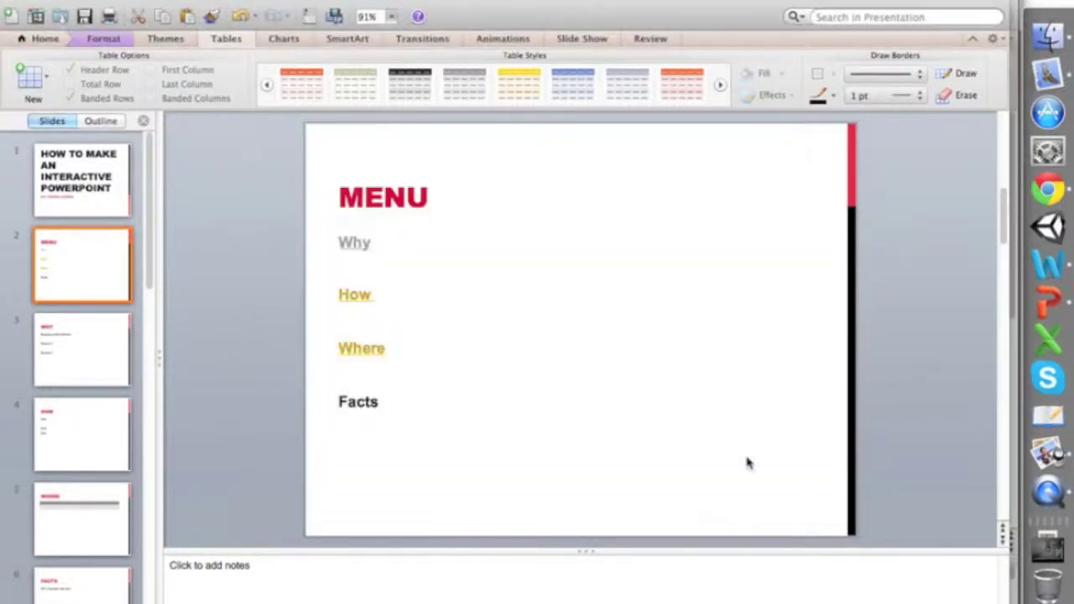
Play the slide show from the MENU slide to test its links, and exit the show.
click(567, 40)
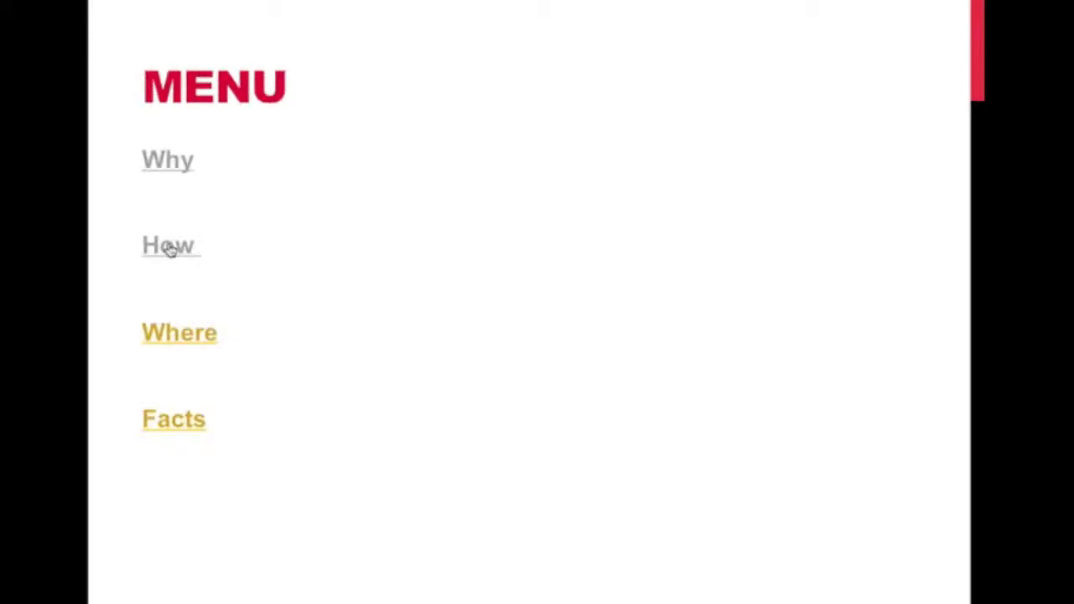
key(Escape)
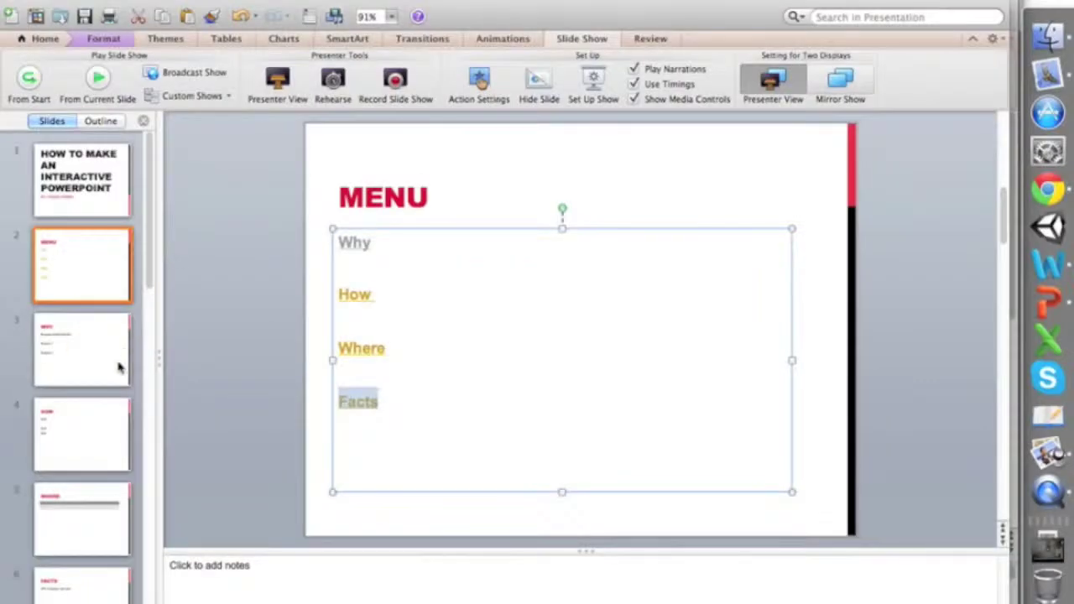
Draw a Home action button in the lower-right corner of the WHY slide.
click(114, 356)
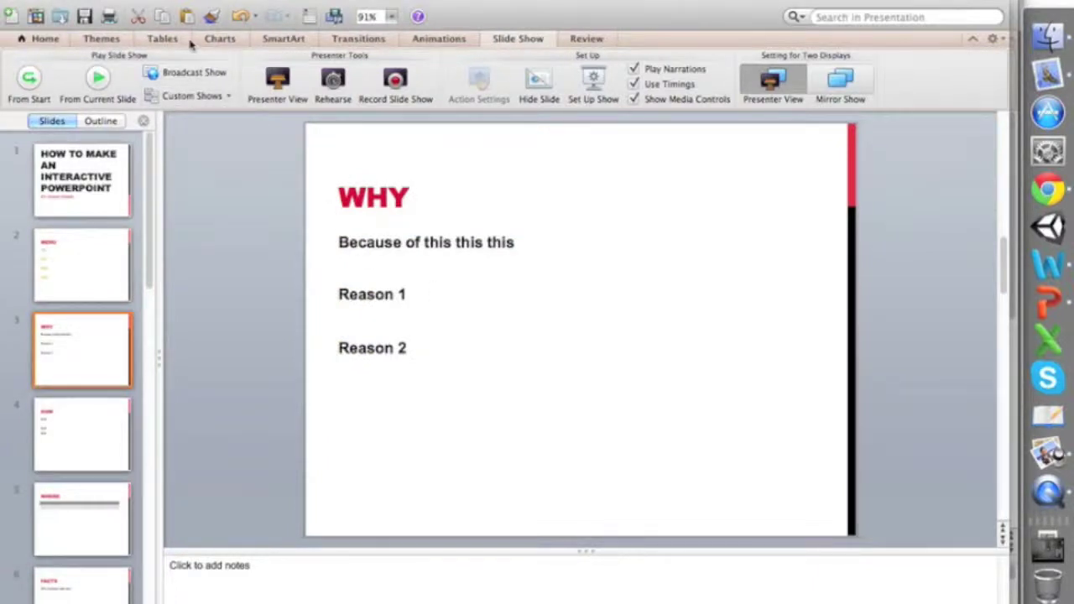
click(46, 39)
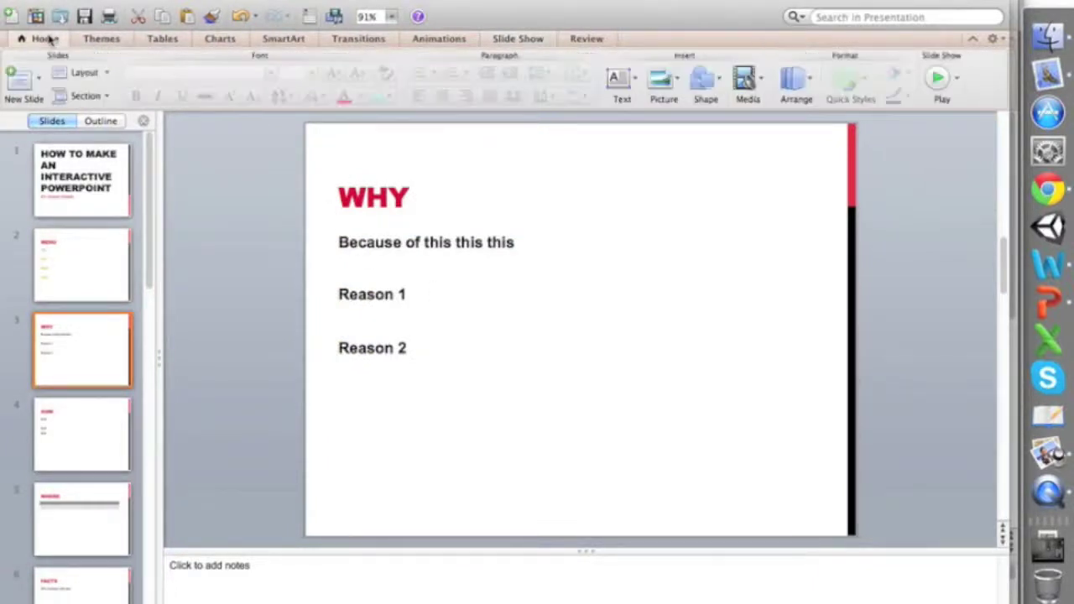
click(717, 89)
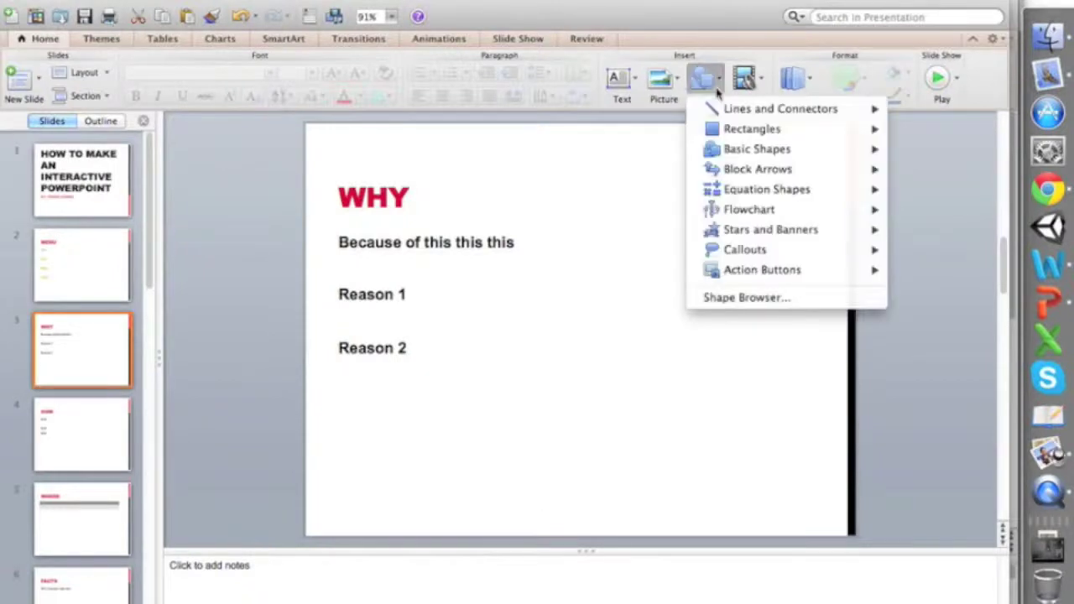
mouse_move(782, 270)
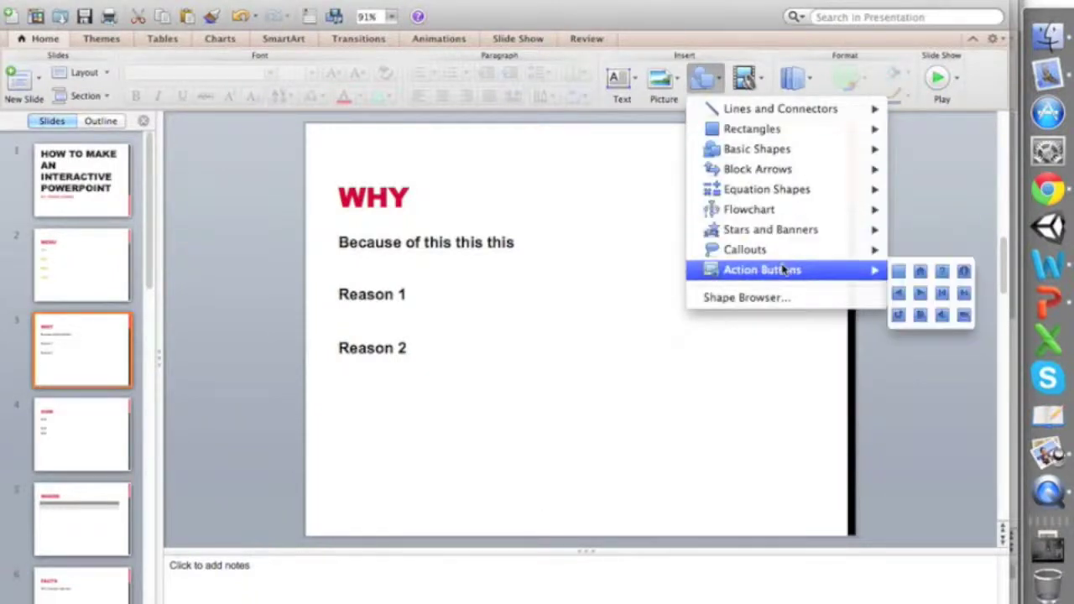
click(919, 270)
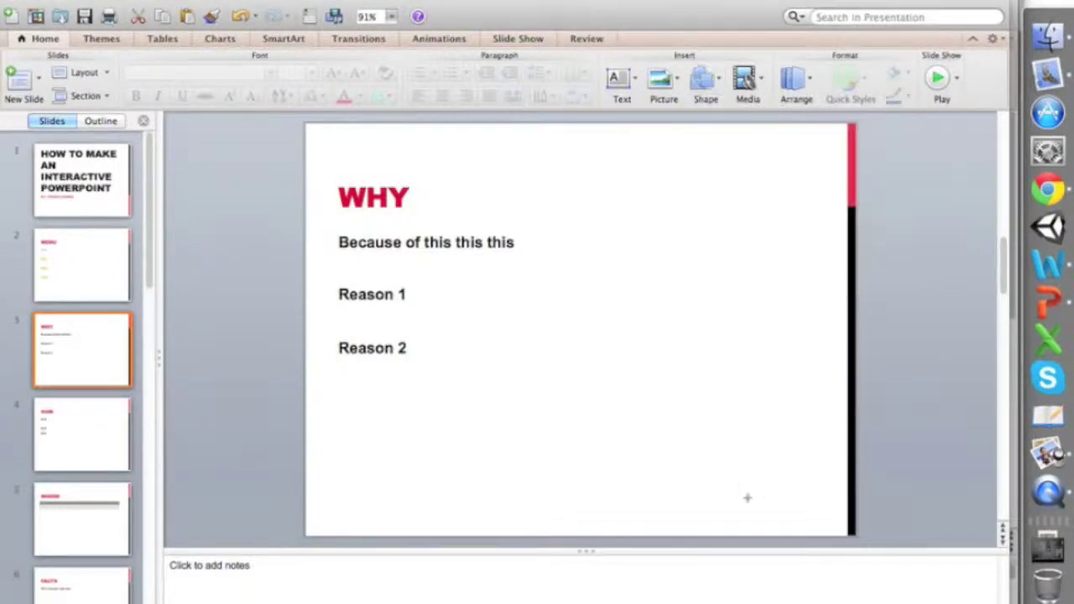
drag(790, 473, 850, 531)
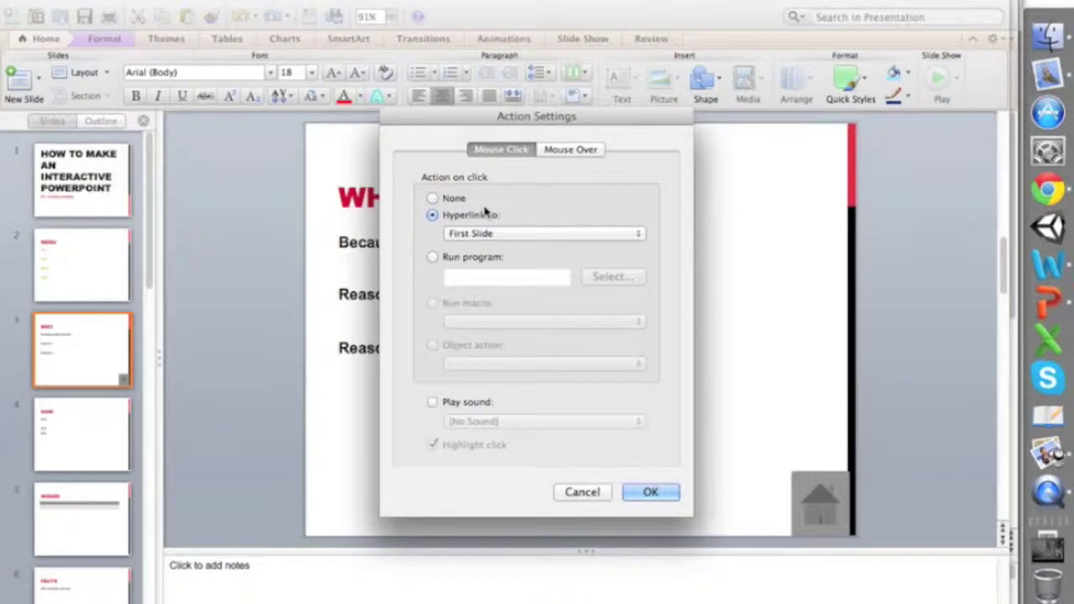
Set the Home button's click action to hyperlink to Last Slide Viewed.
click(499, 233)
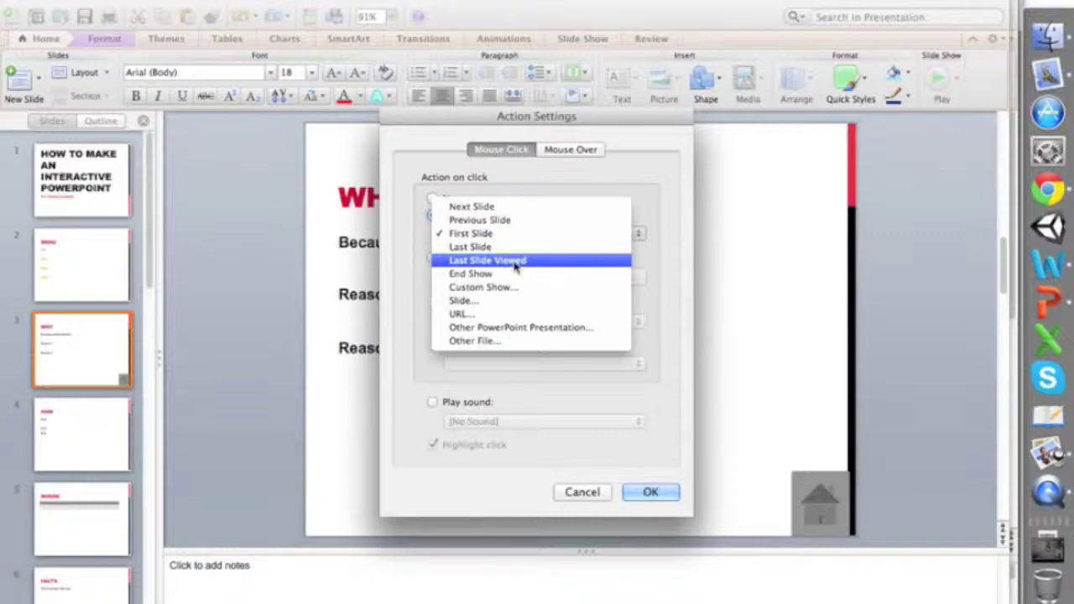
click(515, 261)
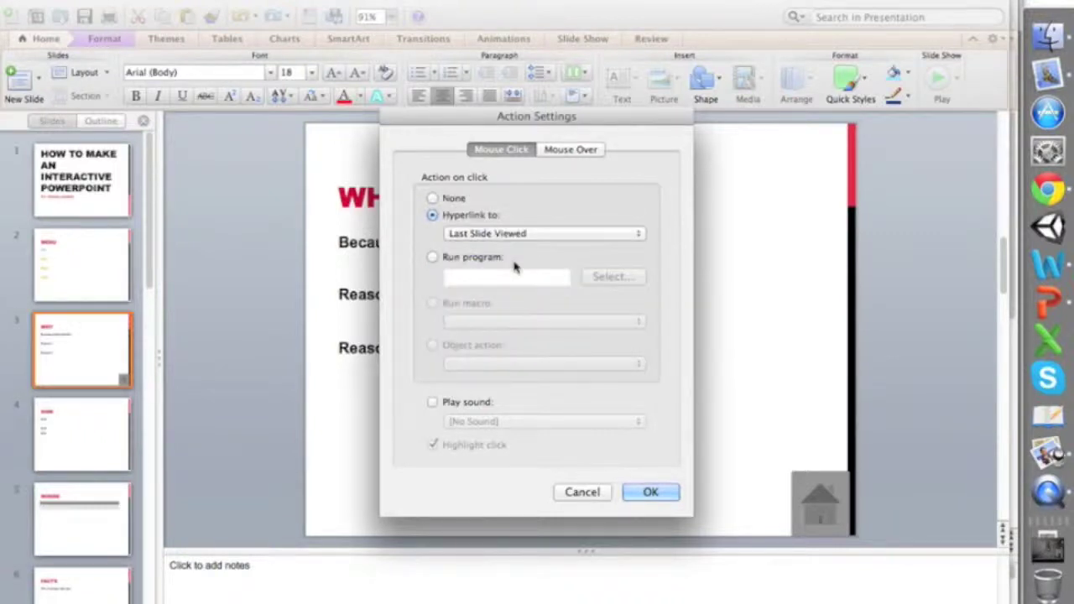
click(641, 492)
Play the slide show from the MENU slide to test the Home button on the WHY slide.
click(93, 271)
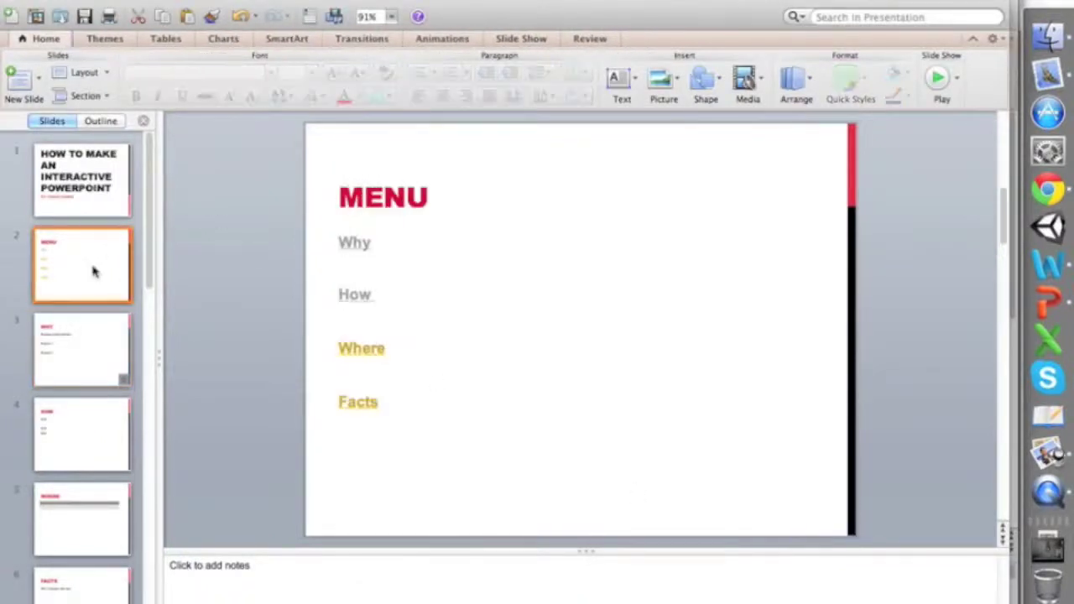
click(496, 39)
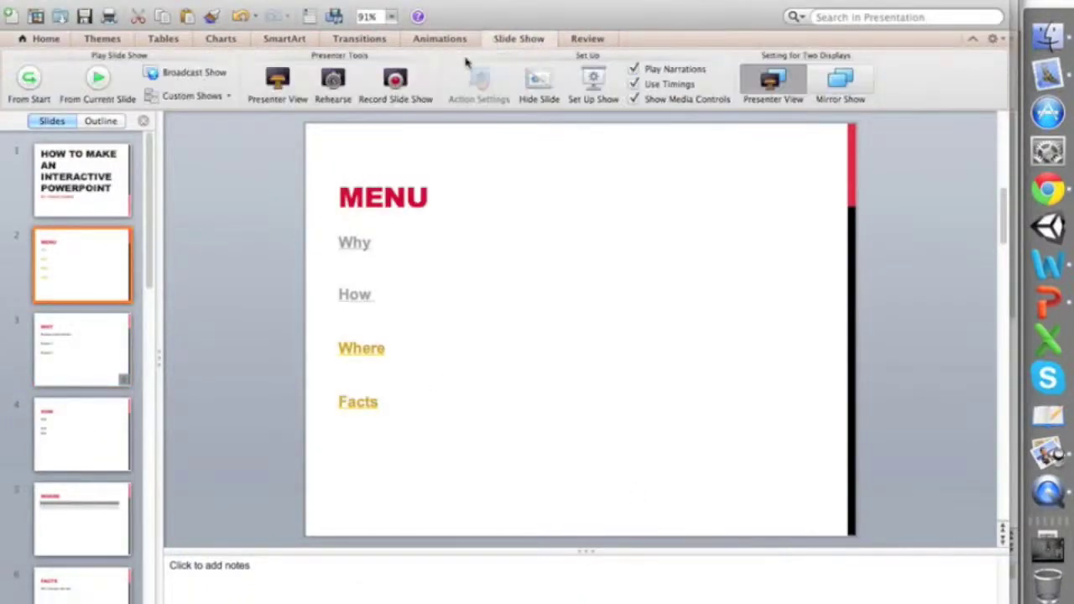
click(99, 79)
Copy the WHY slide's Home action button onto the HOW, WHERE and FACTS slides.
click(67, 360)
click(820, 515)
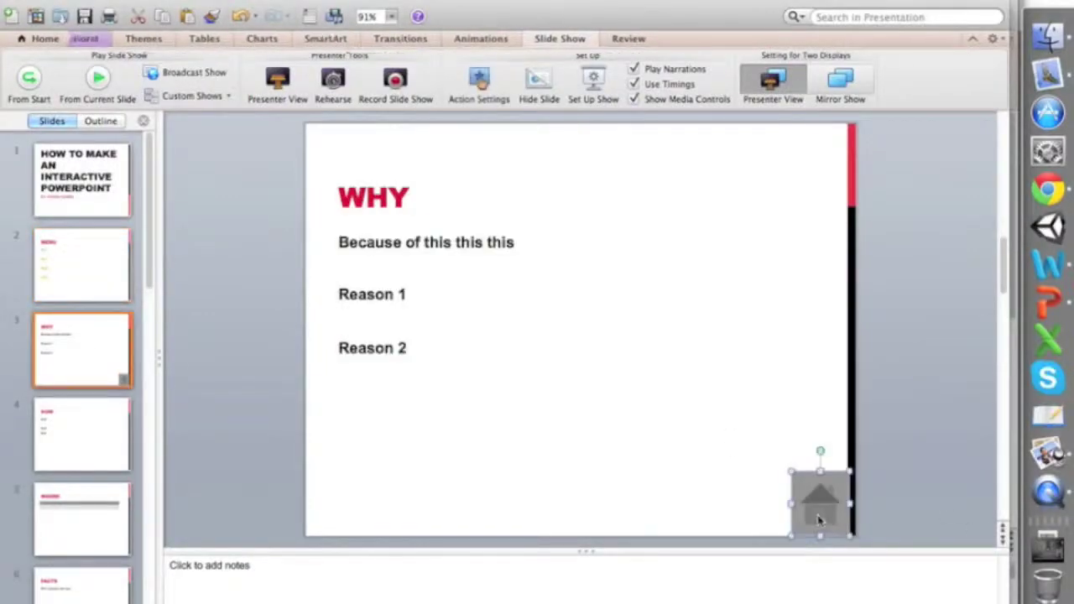
click(128, 453)
key(super+v)
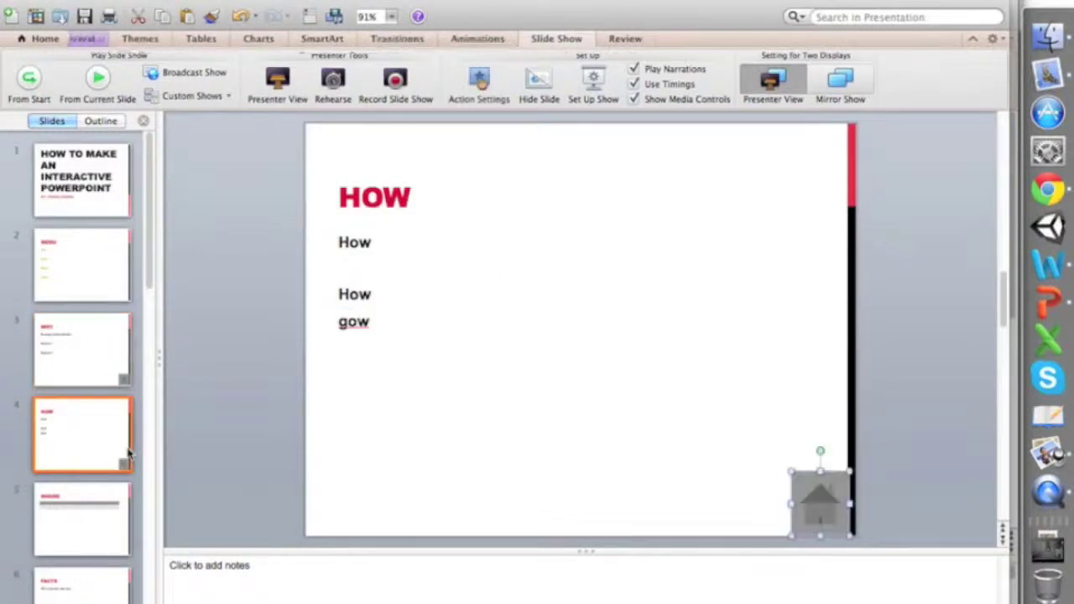
click(82, 515)
key(super+v)
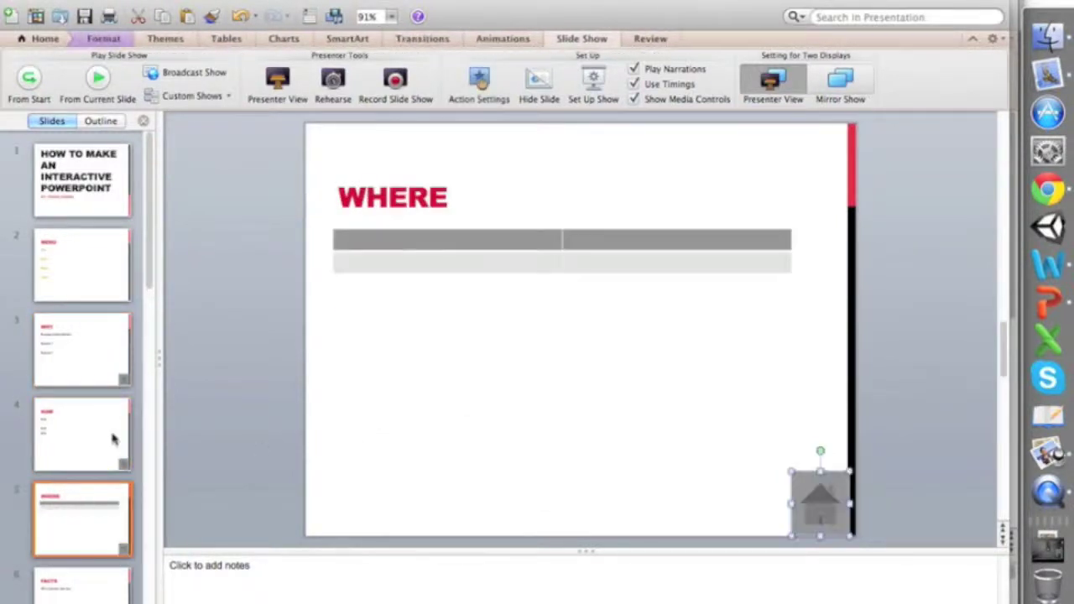
scroll(115, 439, down, 3)
click(113, 439)
key(super+v)
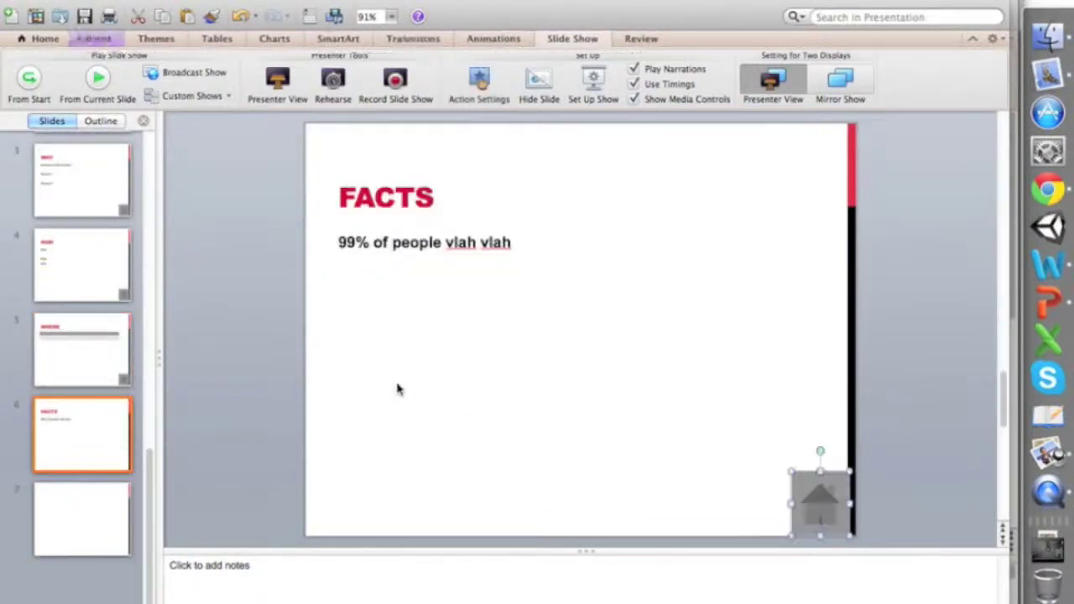
key(Page_Up)
key(Page_Up)
key(Page_Up)
scroll(72, 255, up, 2)
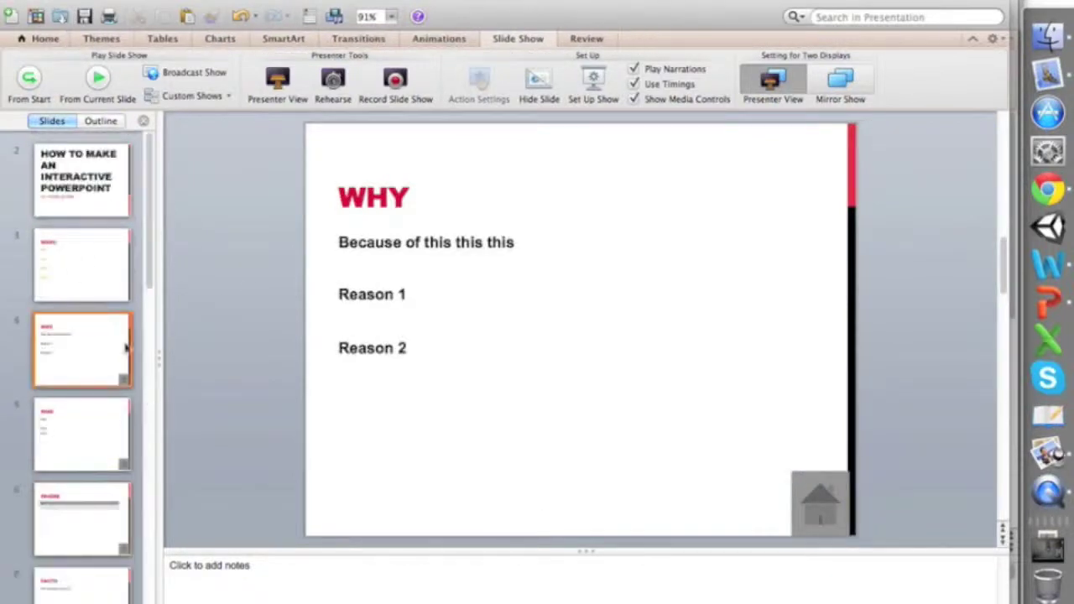
click(96, 294)
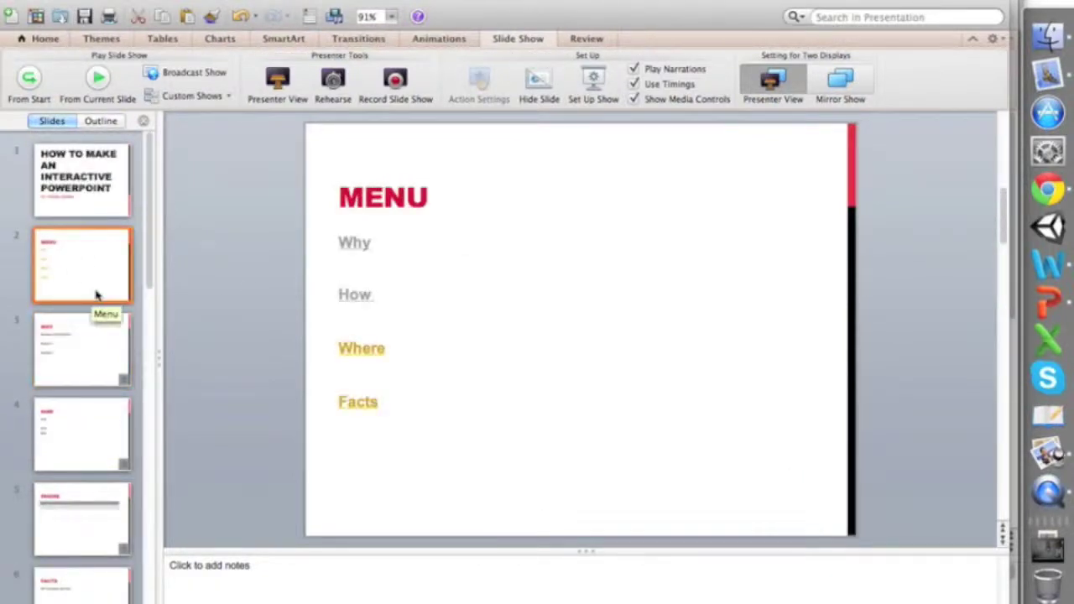
scroll(70, 383, down, 4)
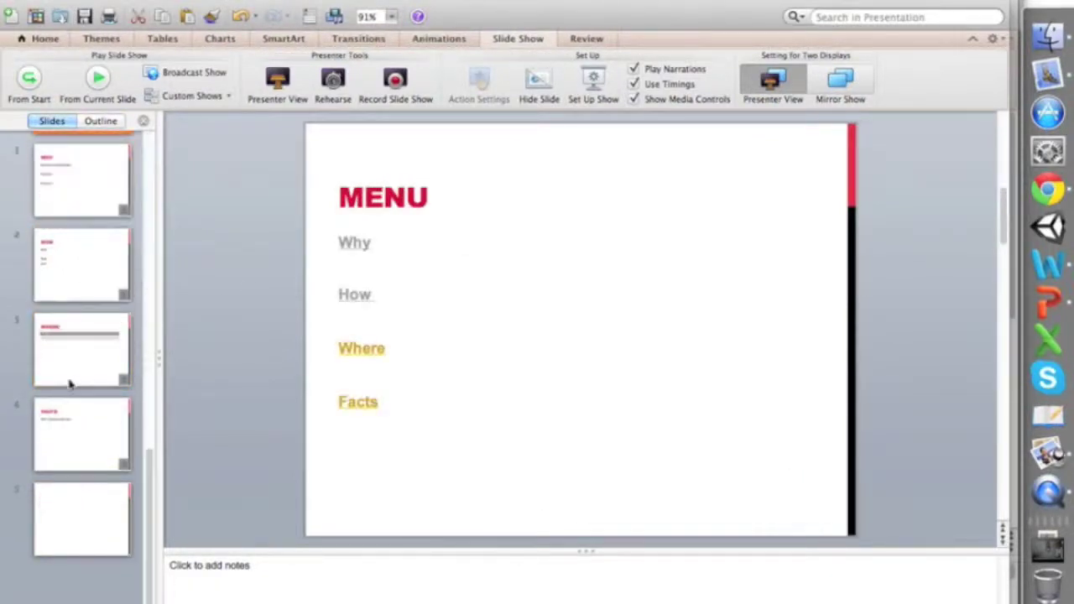
Draw a Document action button in the lower-right corner of the blank slide 7.
click(88, 499)
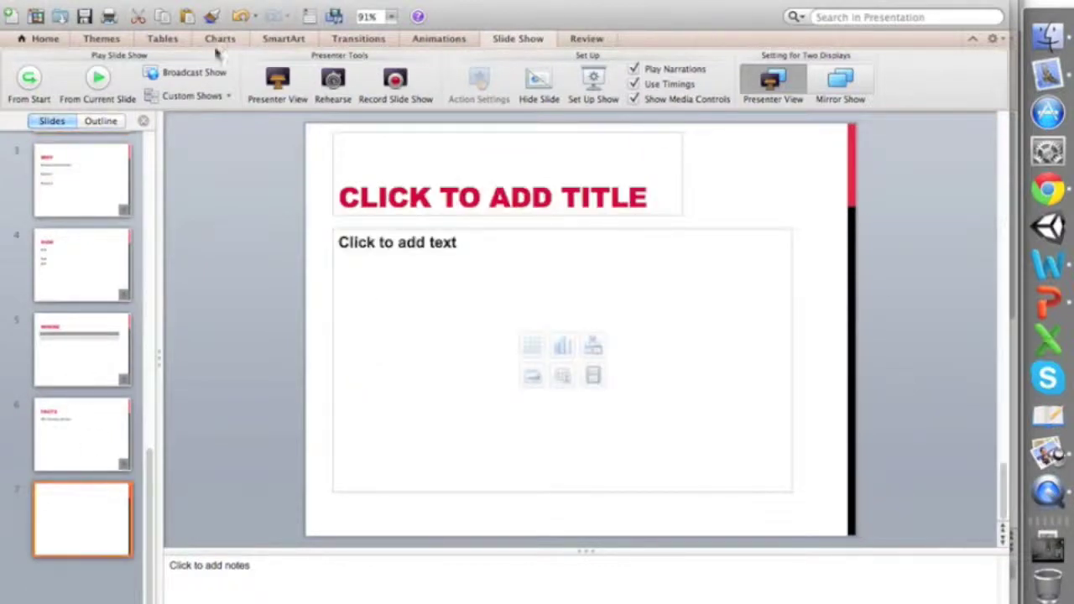
click(46, 39)
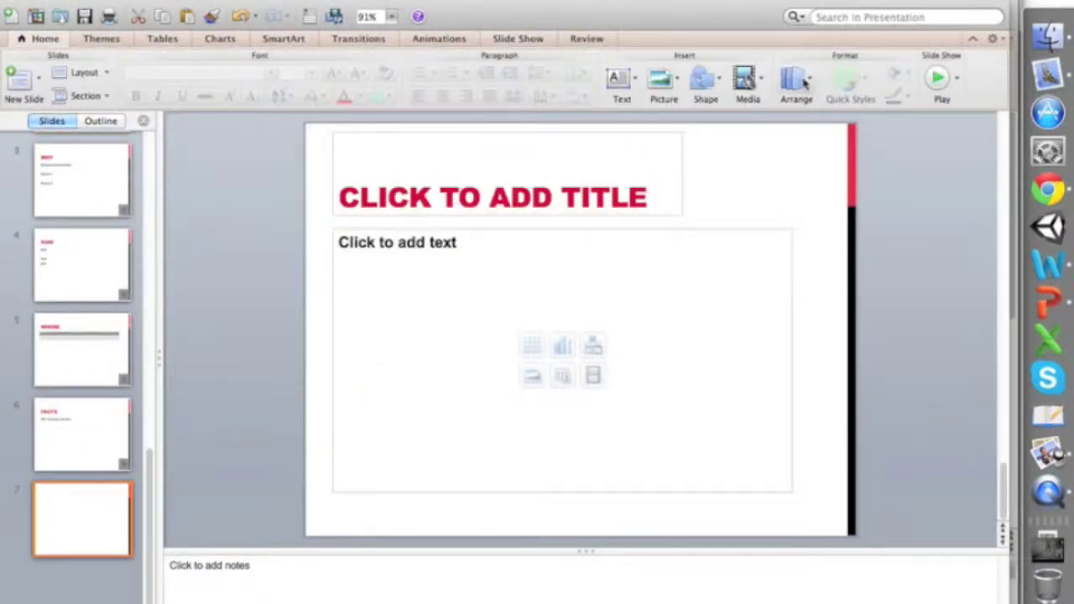
click(722, 89)
mouse_move(765, 279)
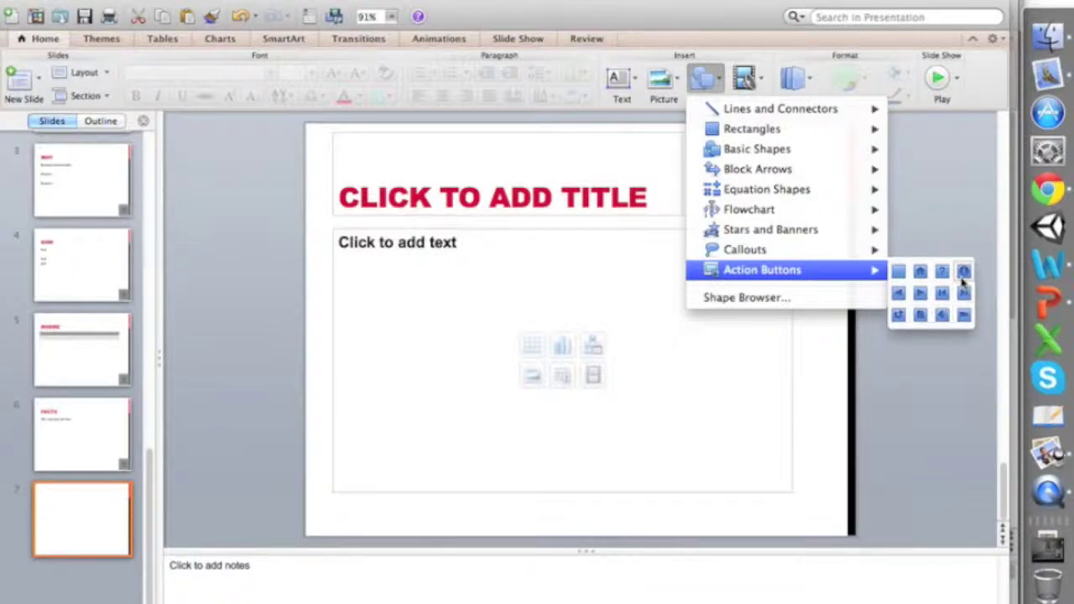
click(919, 314)
drag(777, 457, 845, 535)
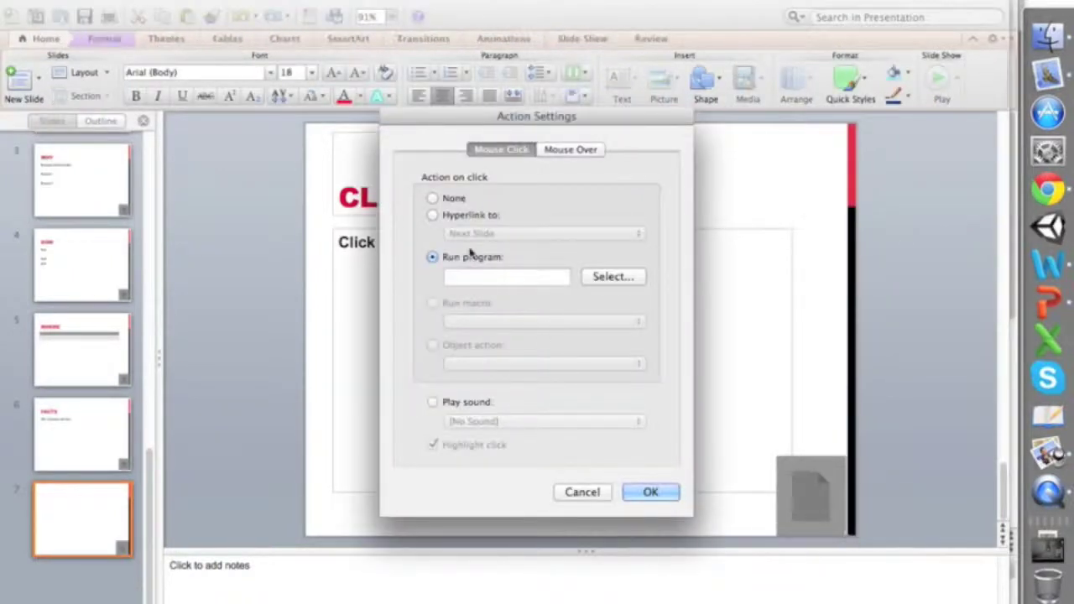
Set the Document button to run the Calendar application from the Applications folder when clicked.
click(622, 278)
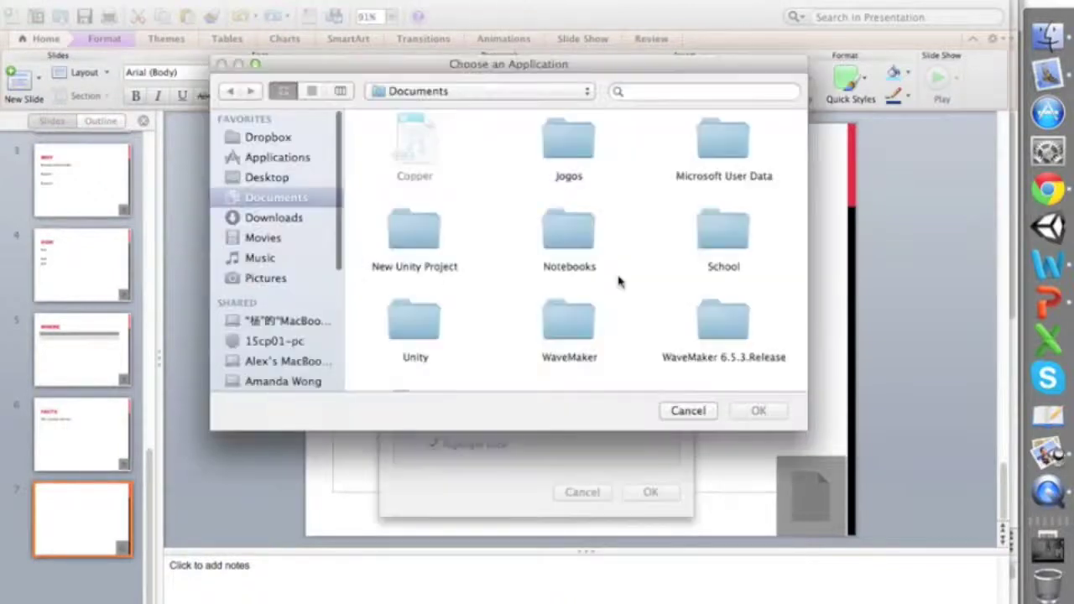
click(304, 163)
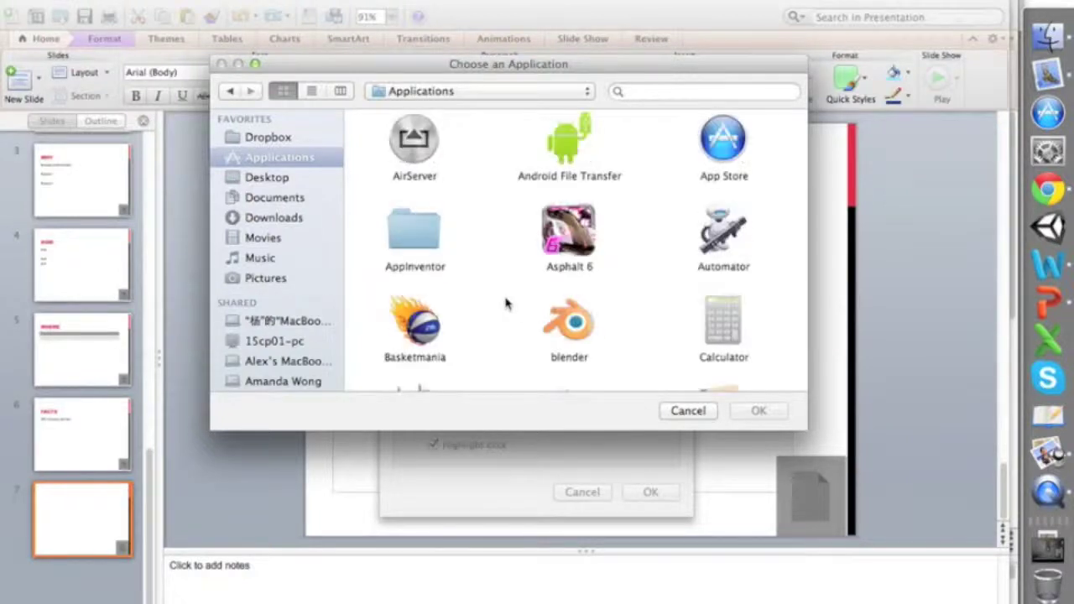
scroll(507, 287, down, 1)
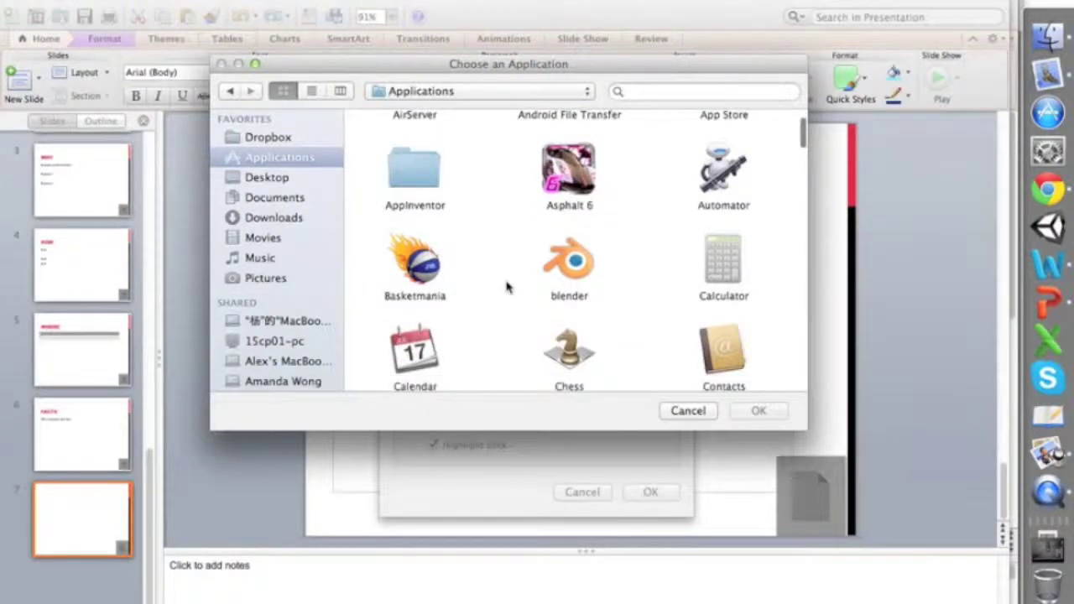
scroll(507, 287, down, 3)
double_click(417, 278)
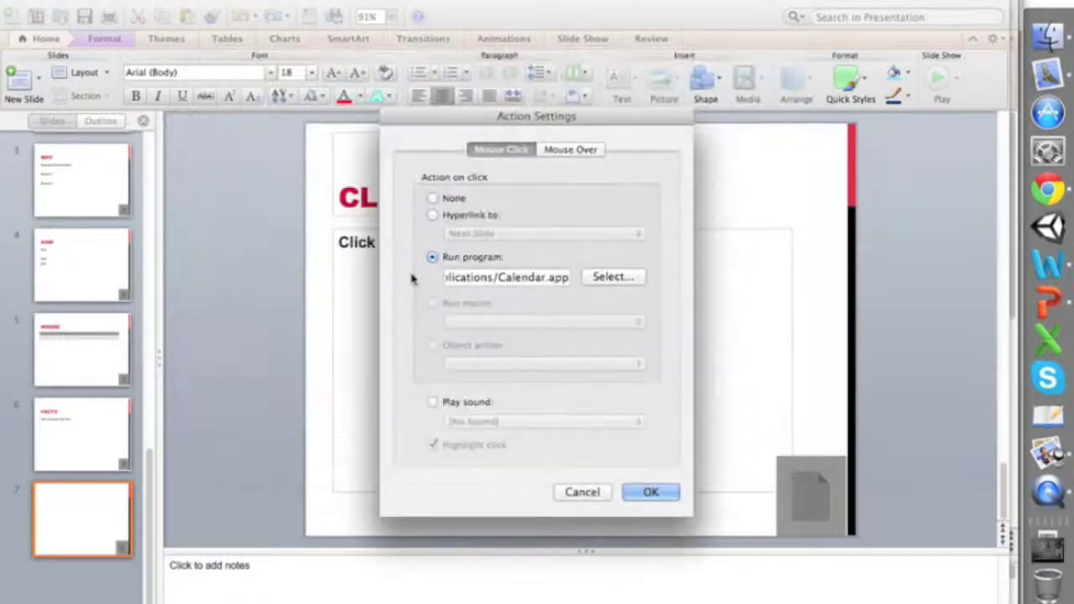
click(654, 500)
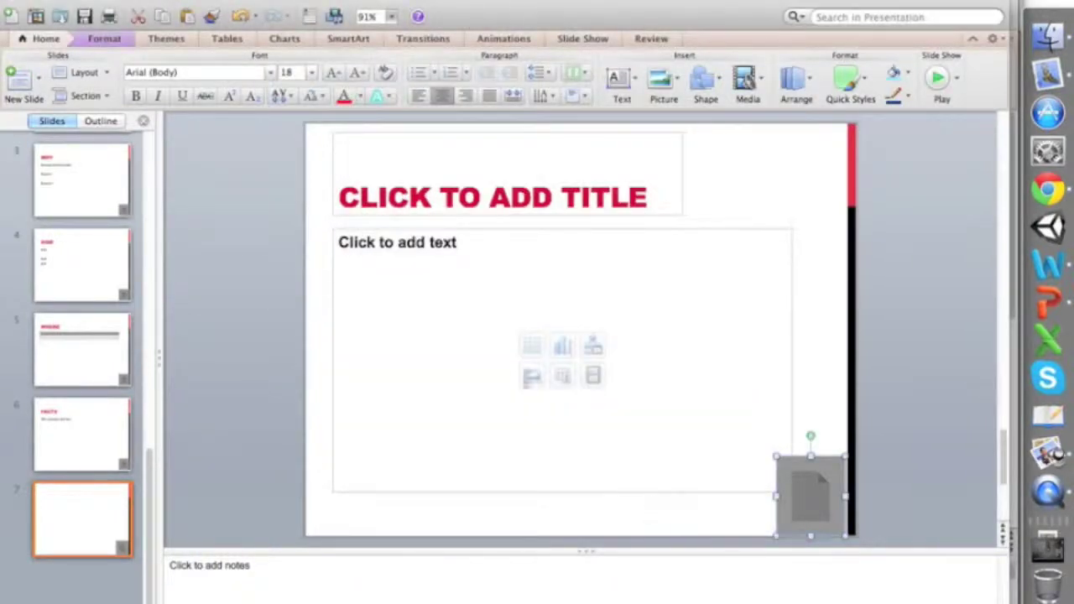
Test the Document button on slide 7 in the slide show, close the Calendar window and return to the first slides.
click(573, 37)
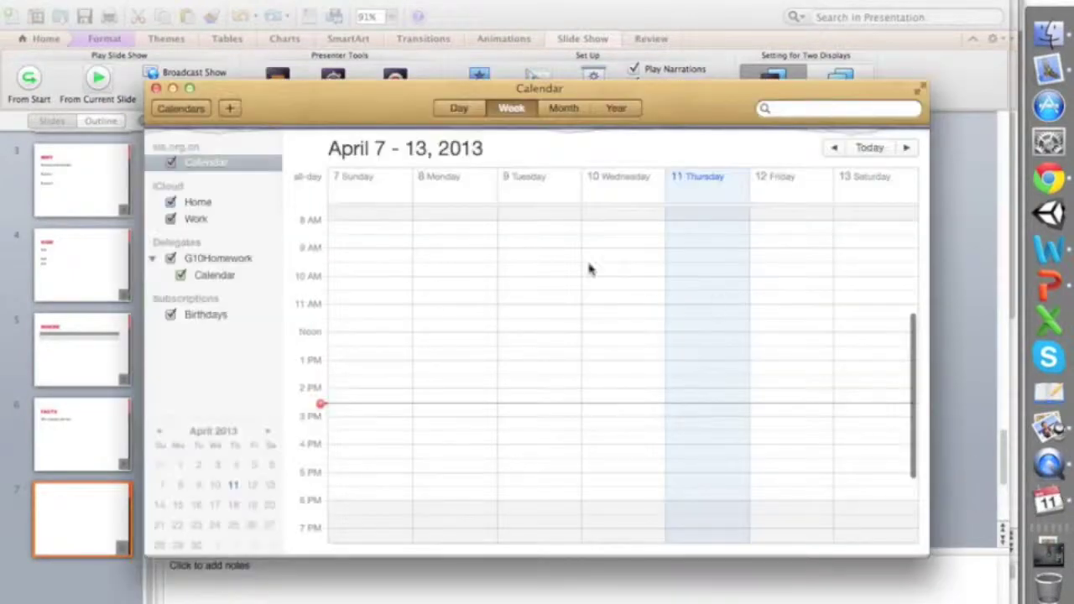
click(157, 89)
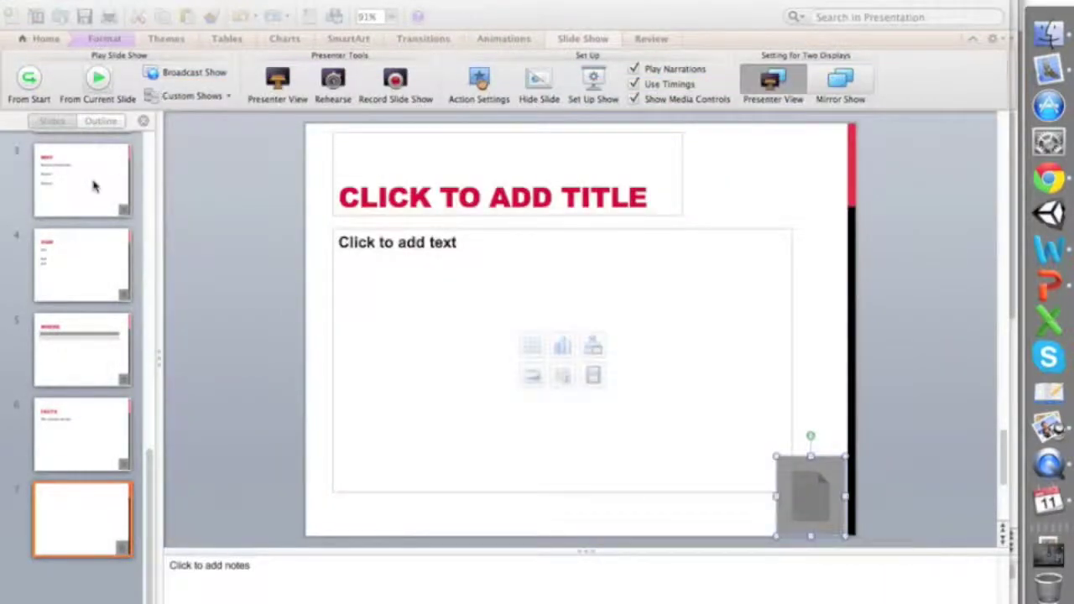
scroll(94, 186, up, 4)
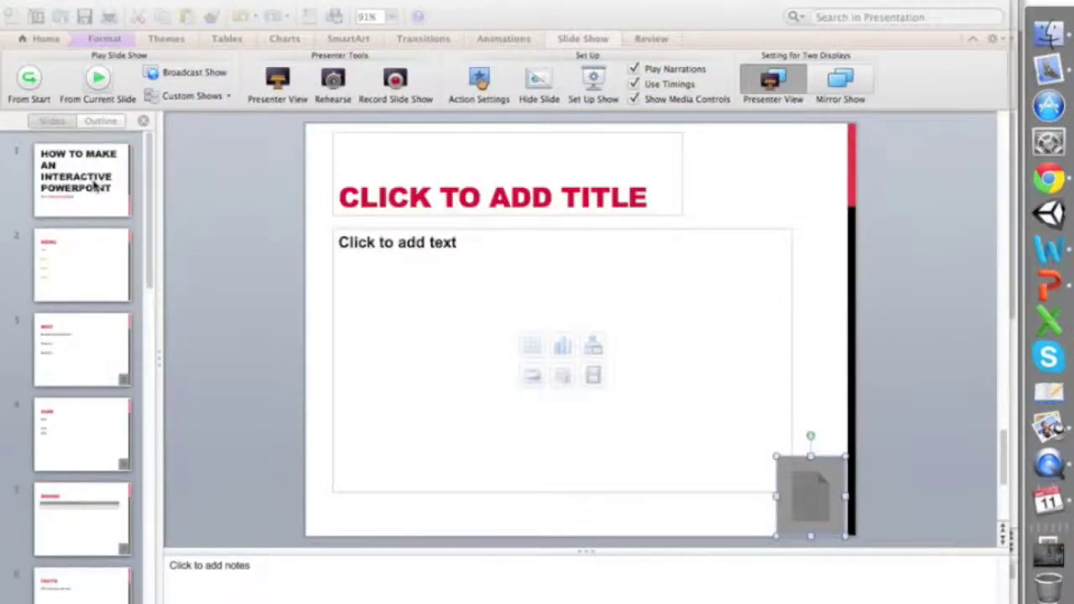